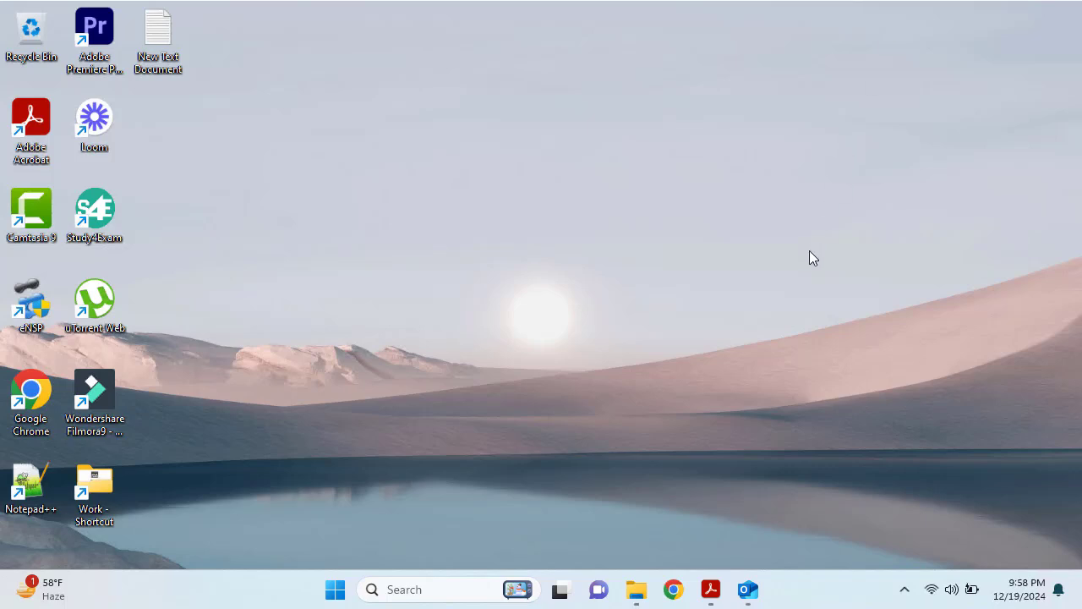
- Hide all the icons on the Windows desktop
right_click(581, 175)
mouse_move(736, 196)
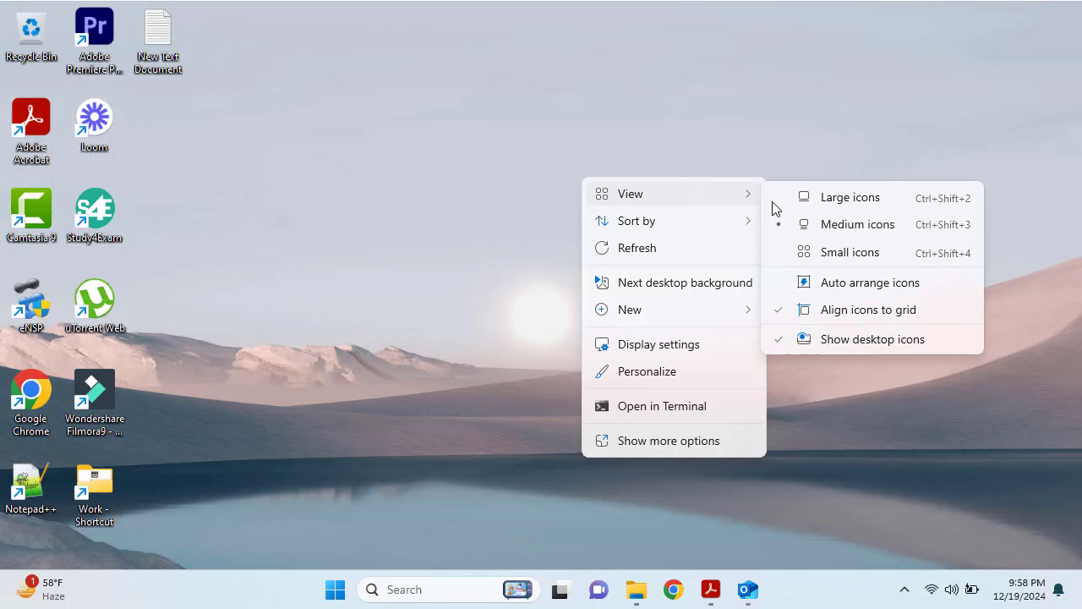
click(869, 340)
- Search Windows for "one" and open the OneDrive app
click(430, 588)
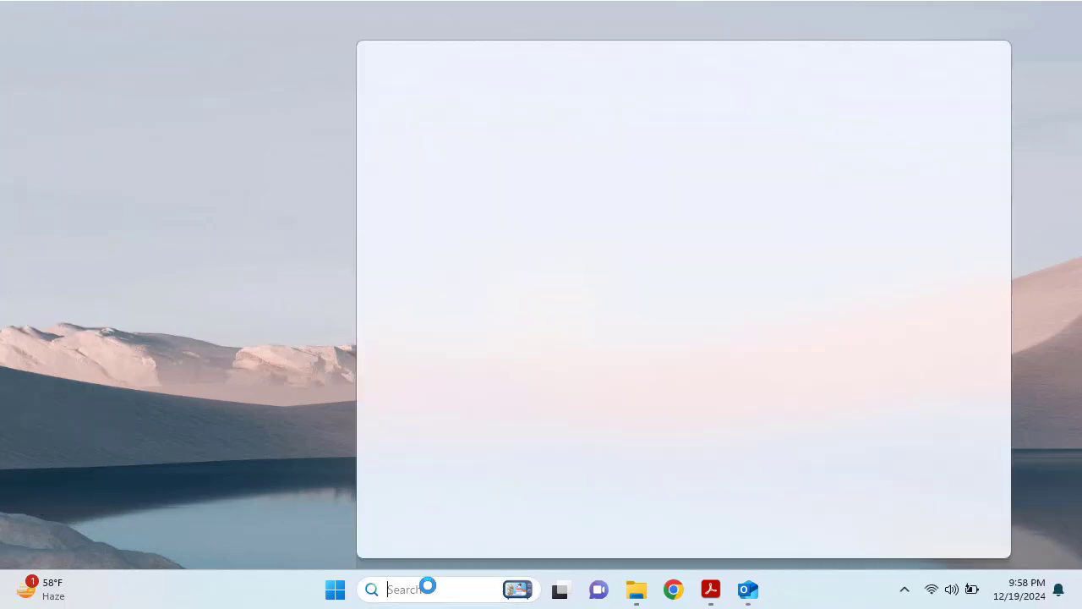
text(on)
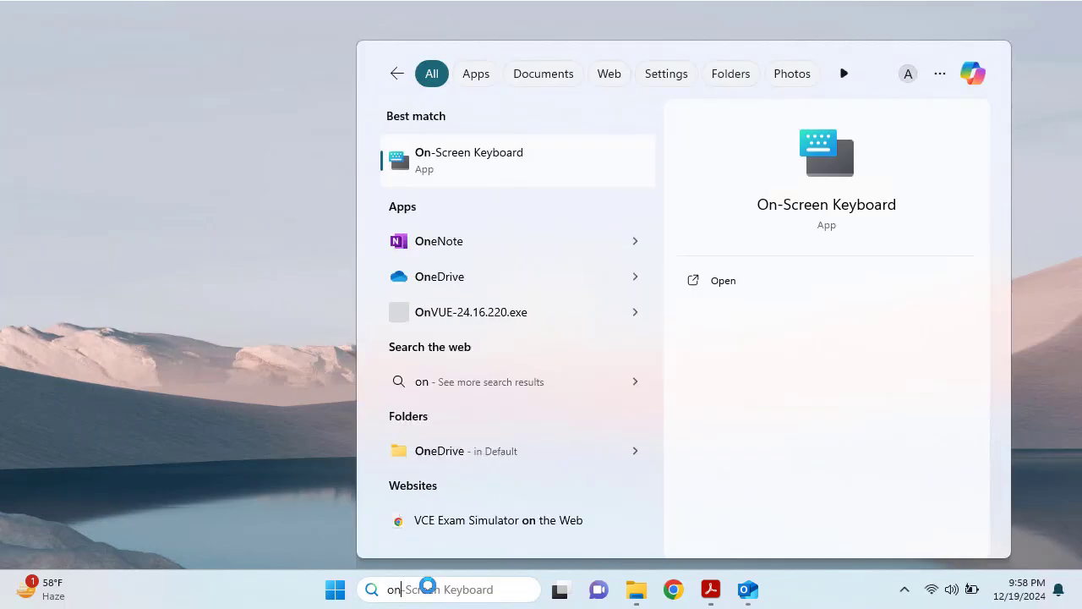
text(e)
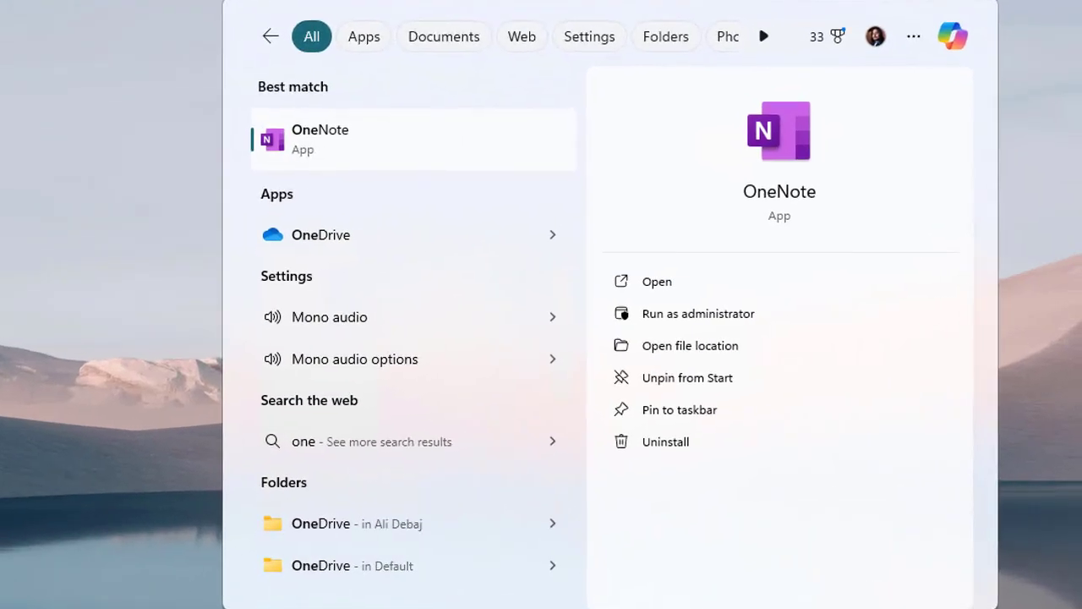
click(338, 236)
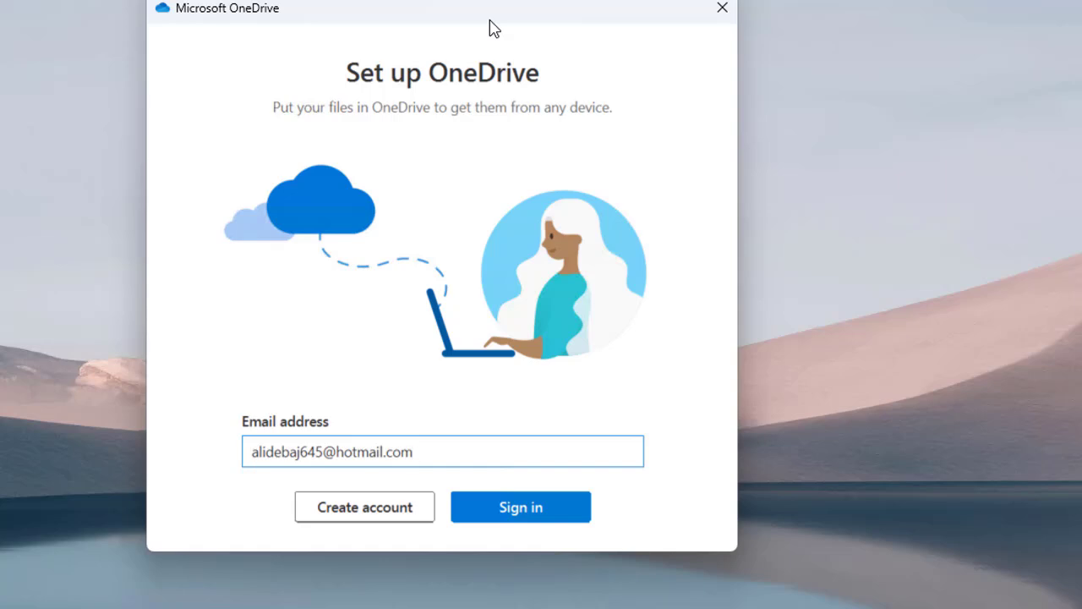
- Sign in to OneDrive with the account e-mail address already filled in
drag(495, 28, 575, 44)
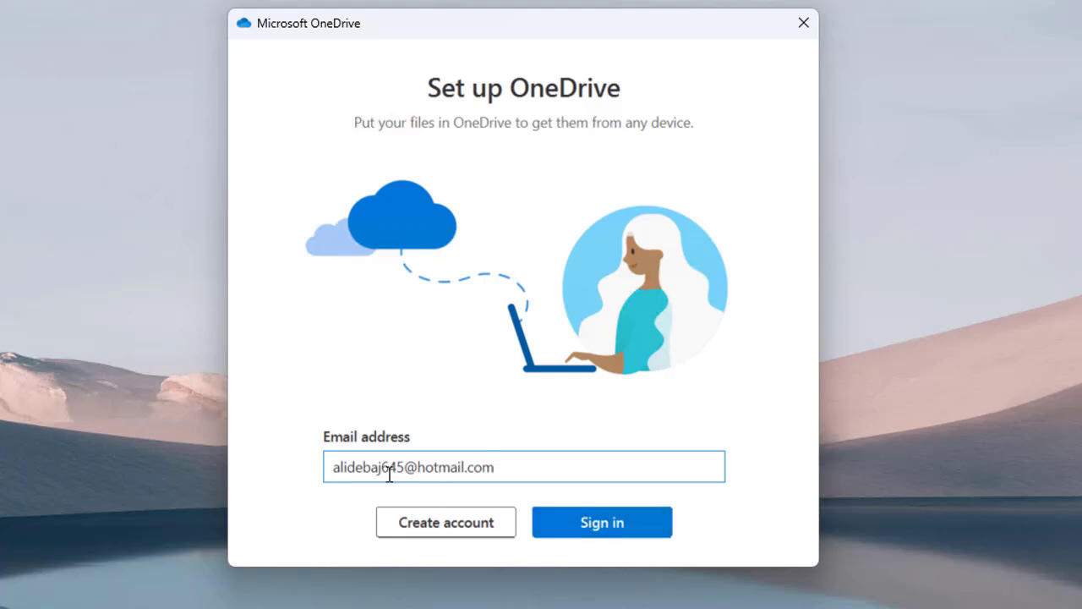
drag(510, 467, 295, 474)
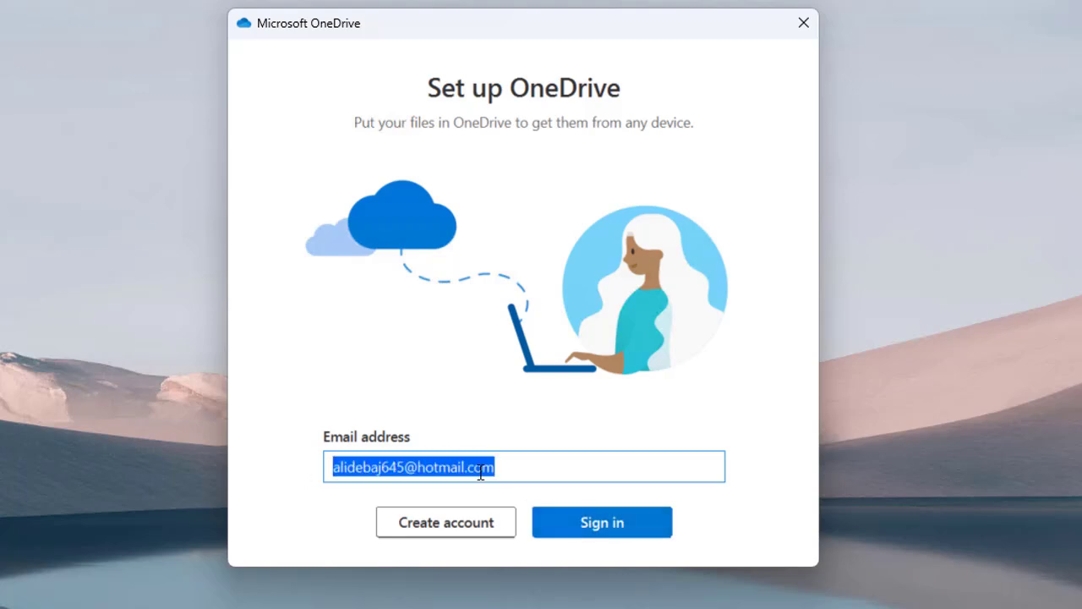
click(616, 532)
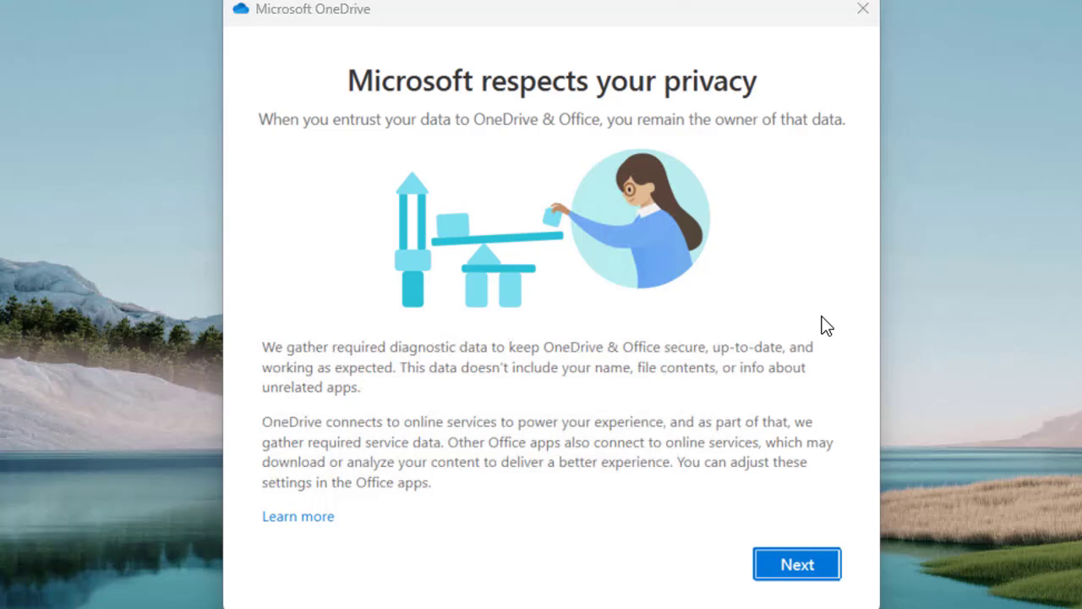
- Accept the privacy notice without sending optional data, and continue with the default OneDrive folder location
click(808, 575)
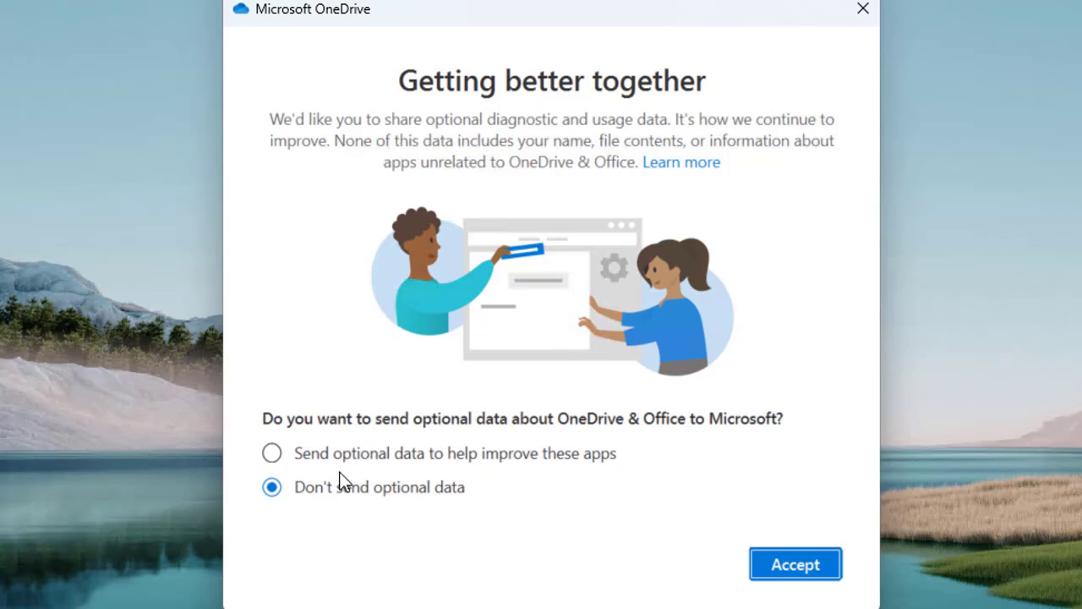
click(799, 564)
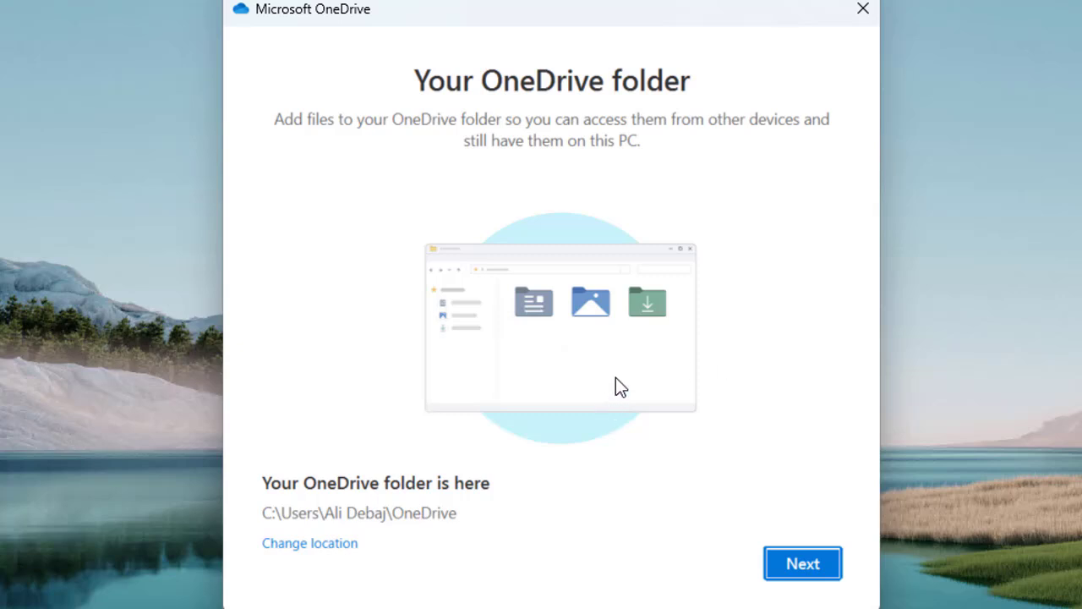
click(310, 545)
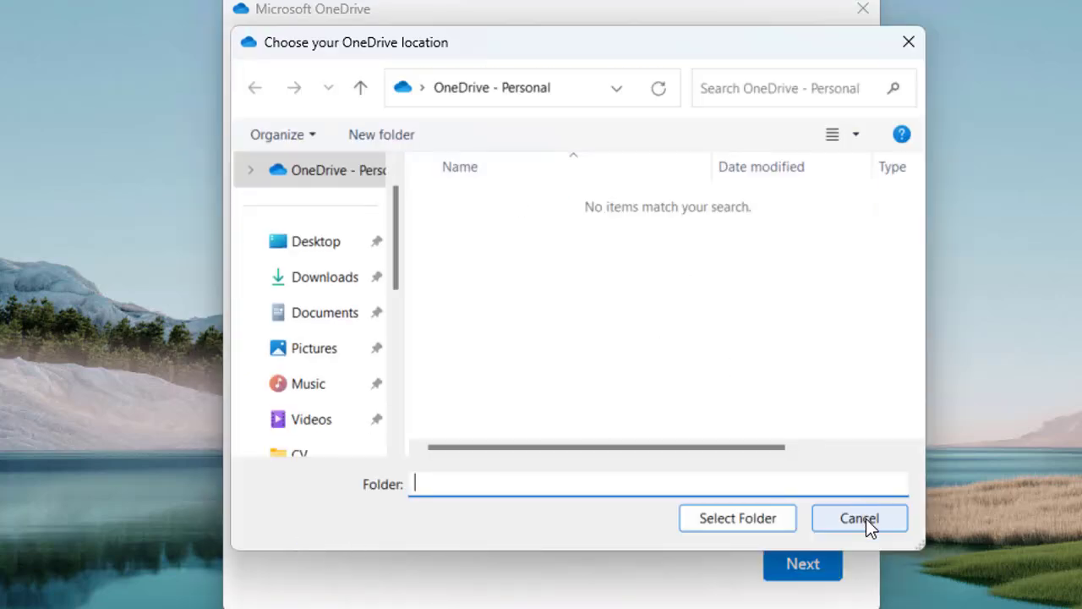
click(860, 518)
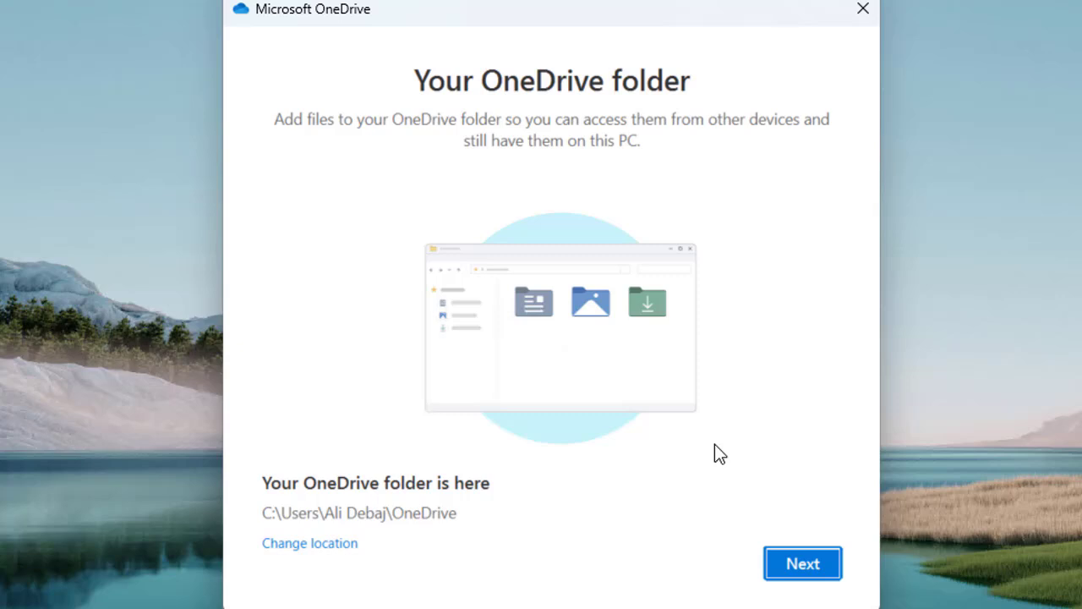
click(796, 560)
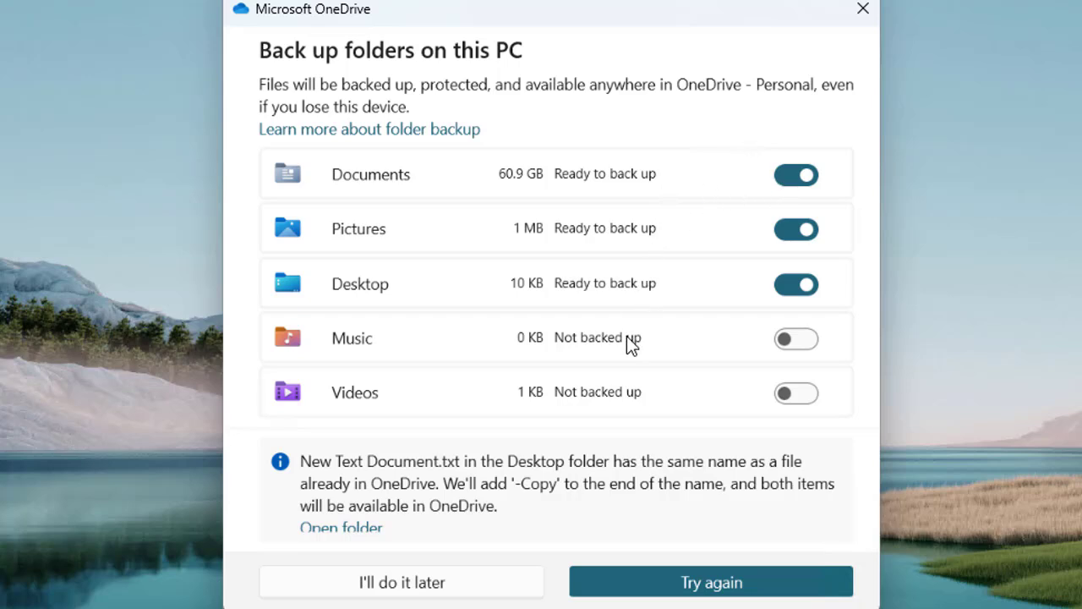
- Switch the backup of the Documents, Pictures and Desktop folders off and back on
click(789, 176)
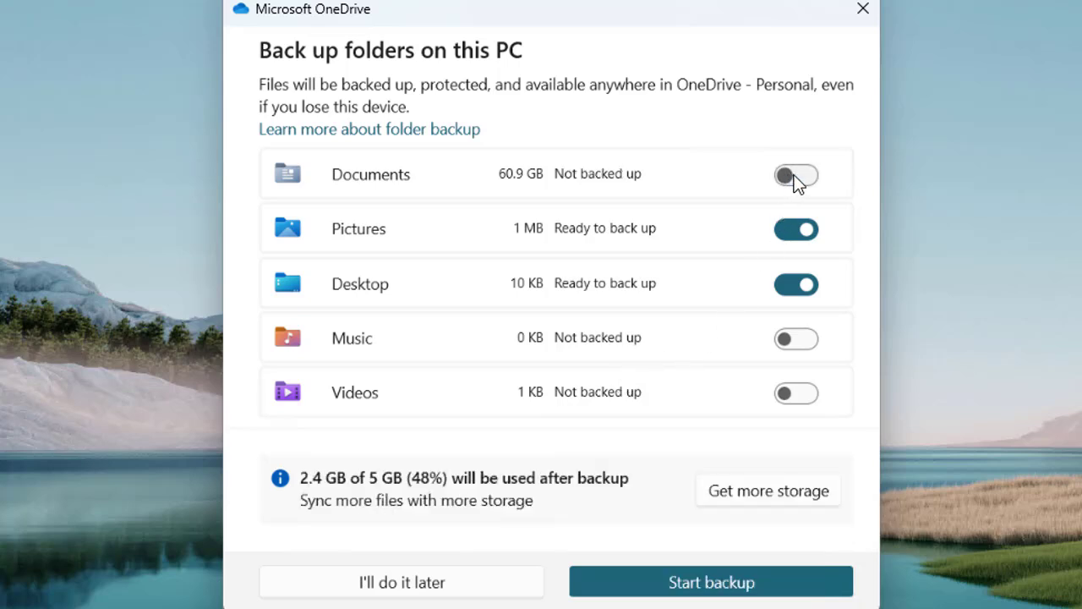
click(786, 234)
click(788, 286)
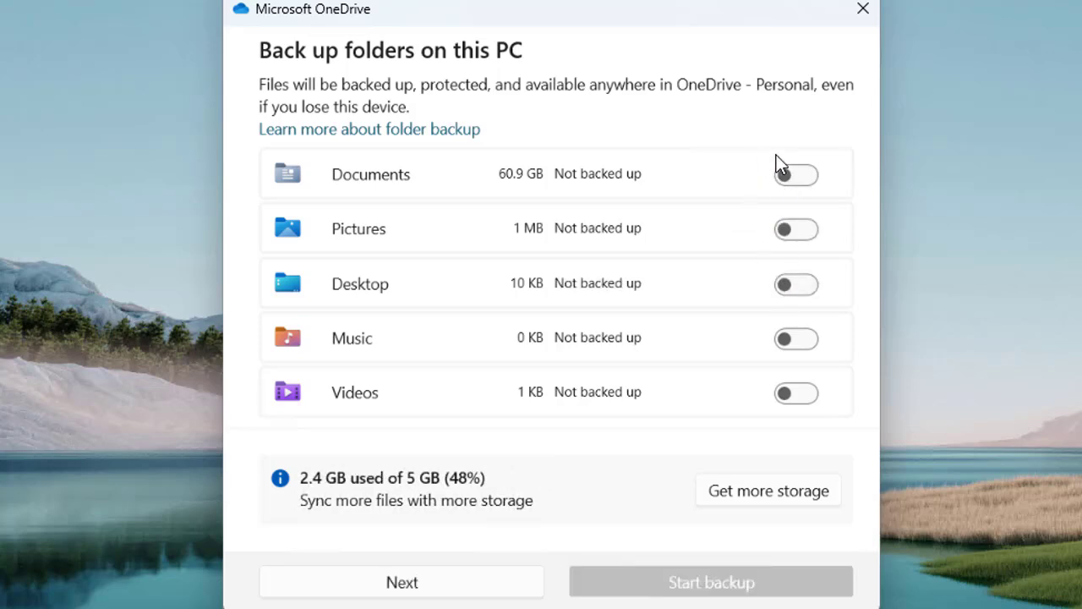
click(789, 176)
click(789, 230)
click(799, 288)
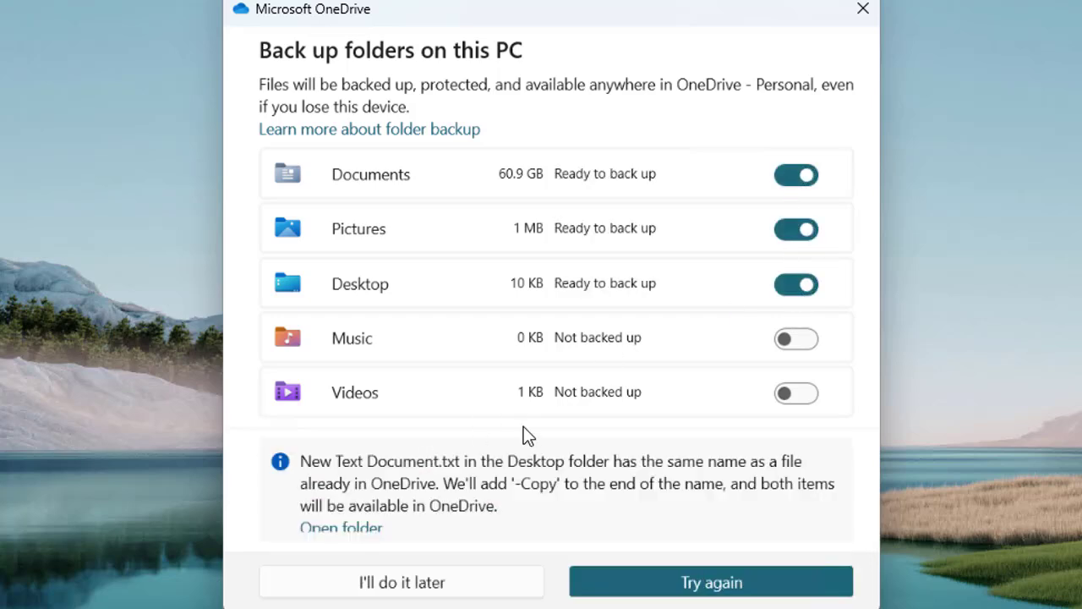
- Exclude Desktop and Documents from the backup, leave only Pictures selected, and start the backup
click(795, 292)
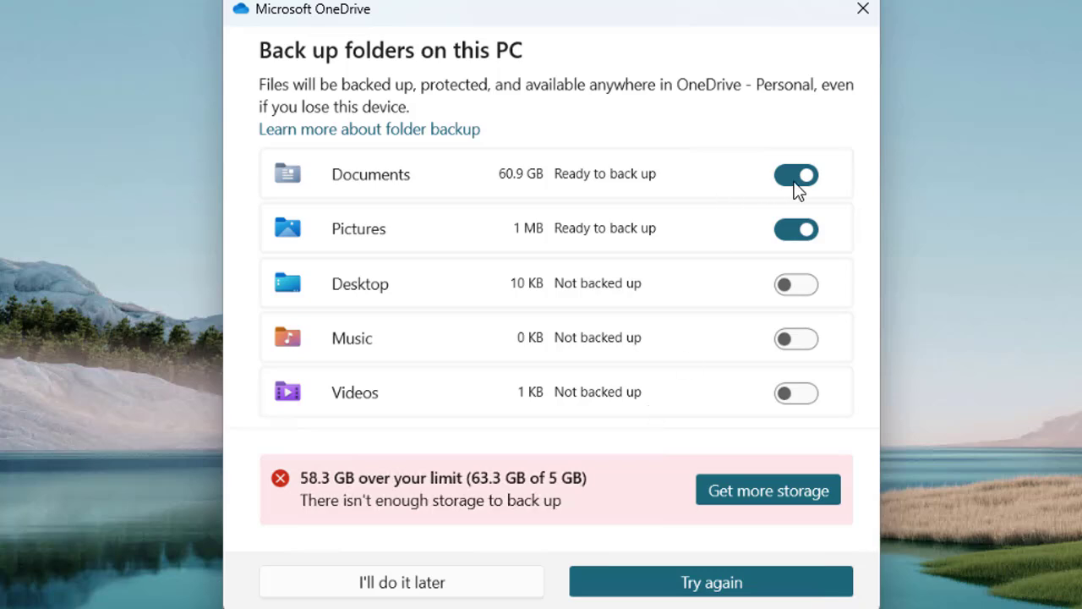
click(799, 176)
click(797, 230)
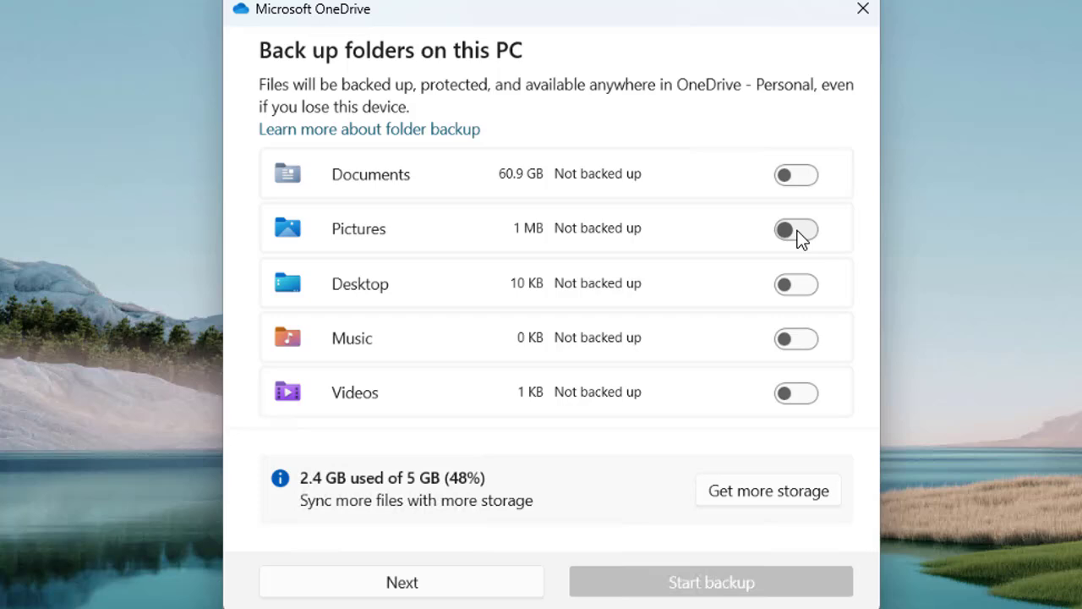
click(796, 230)
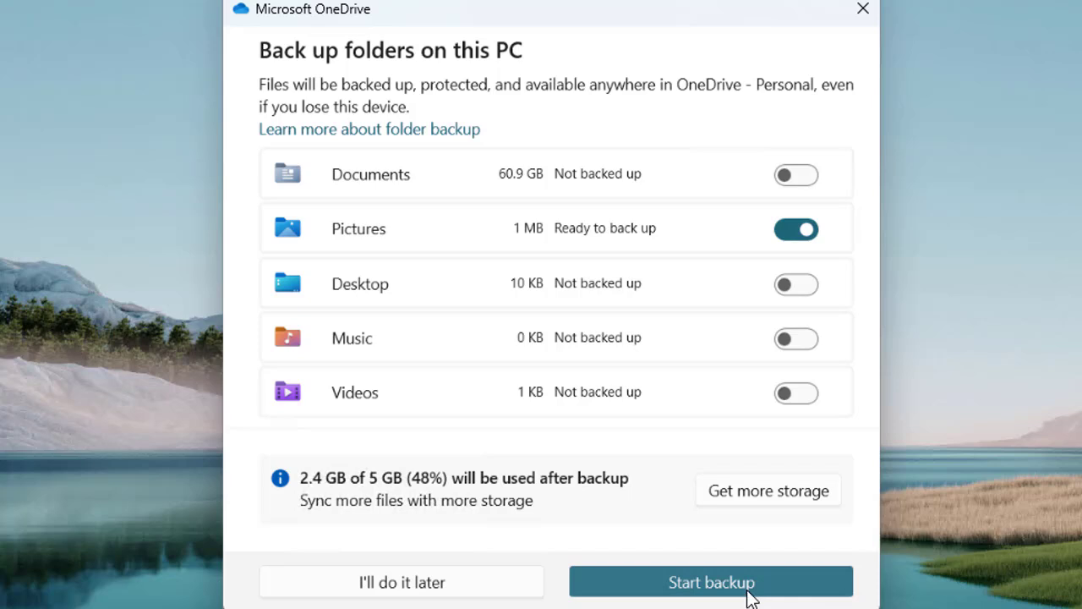
click(743, 589)
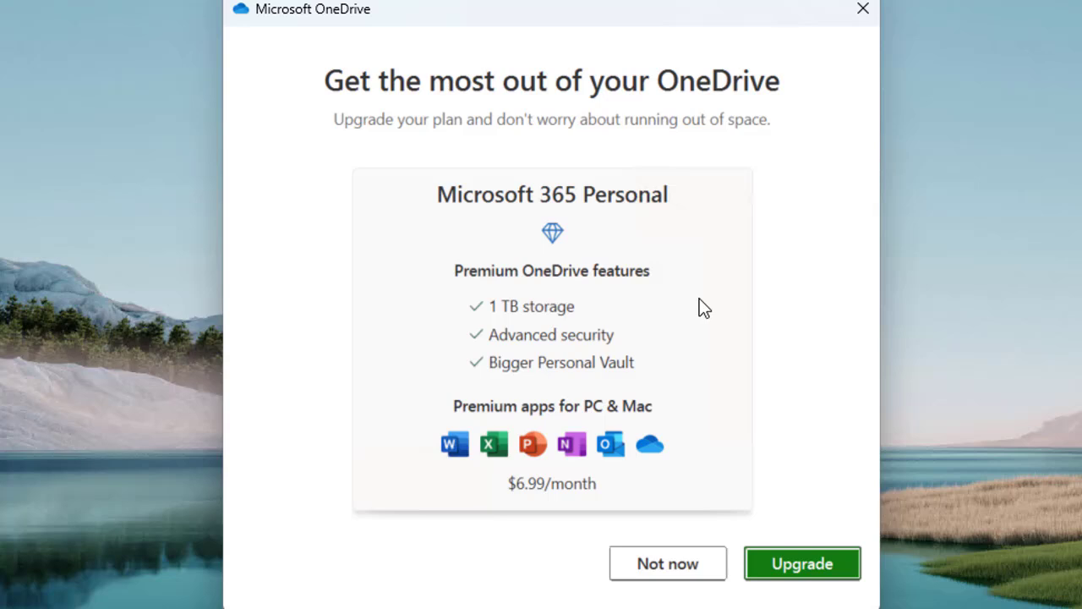
- Finish the OneDrive setup without upgrading or getting the mobile app, and open the OneDrive folder
click(674, 562)
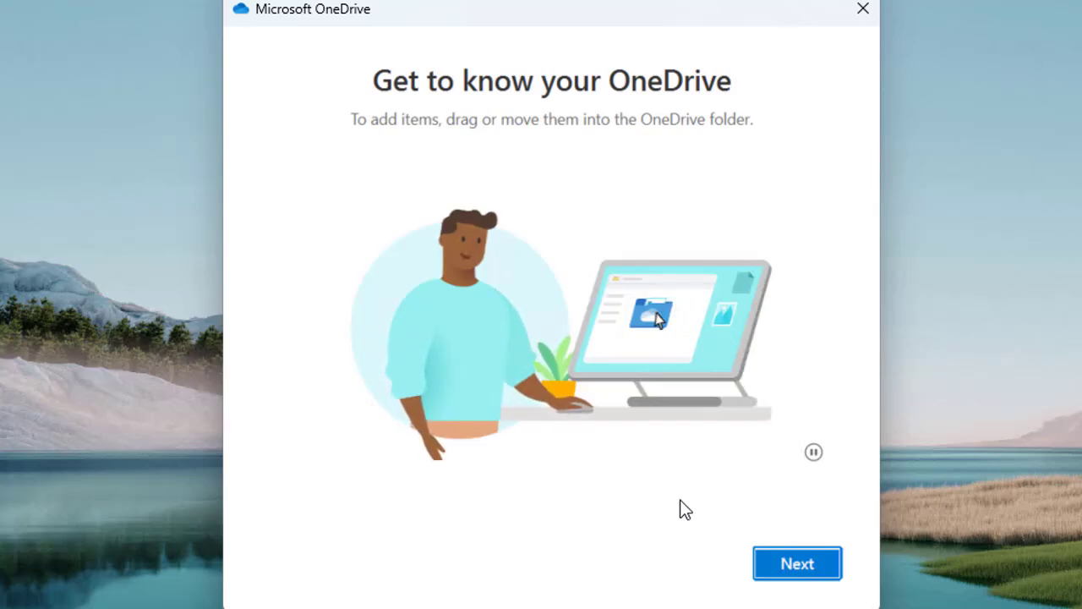
click(788, 561)
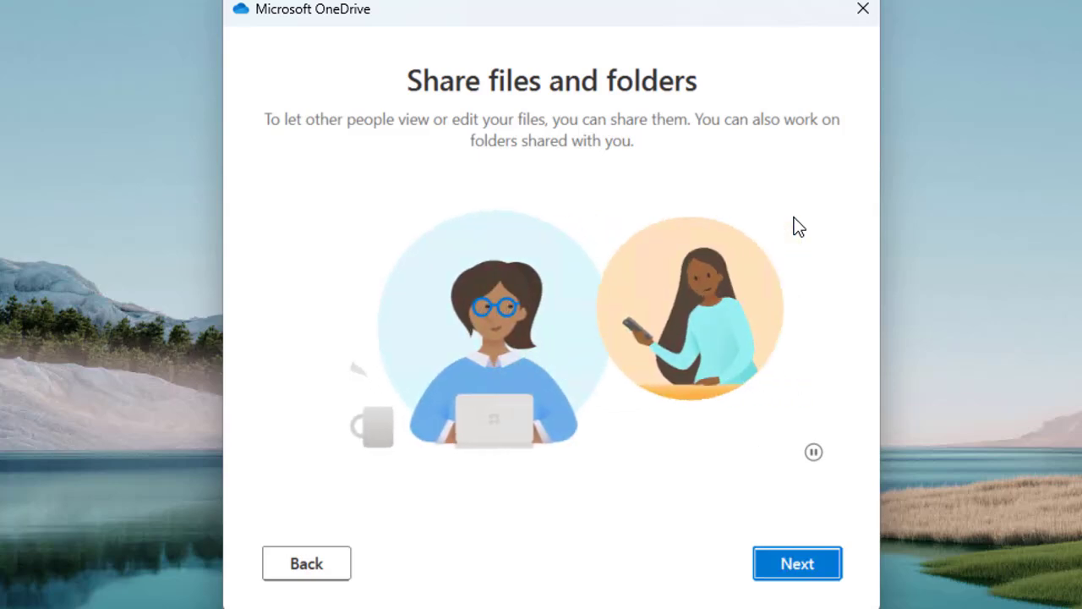
click(800, 565)
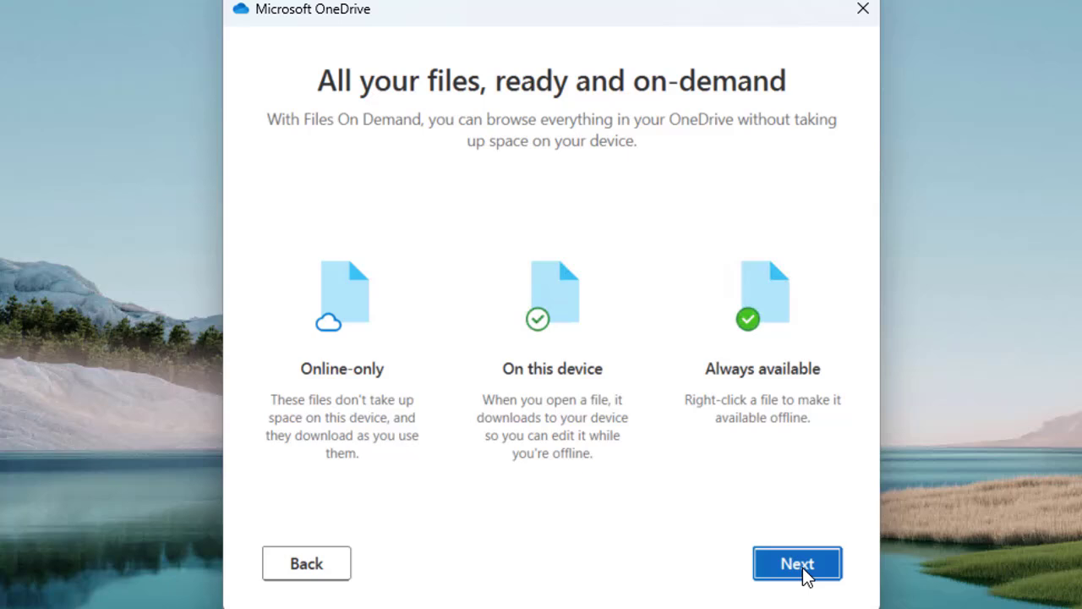
click(802, 567)
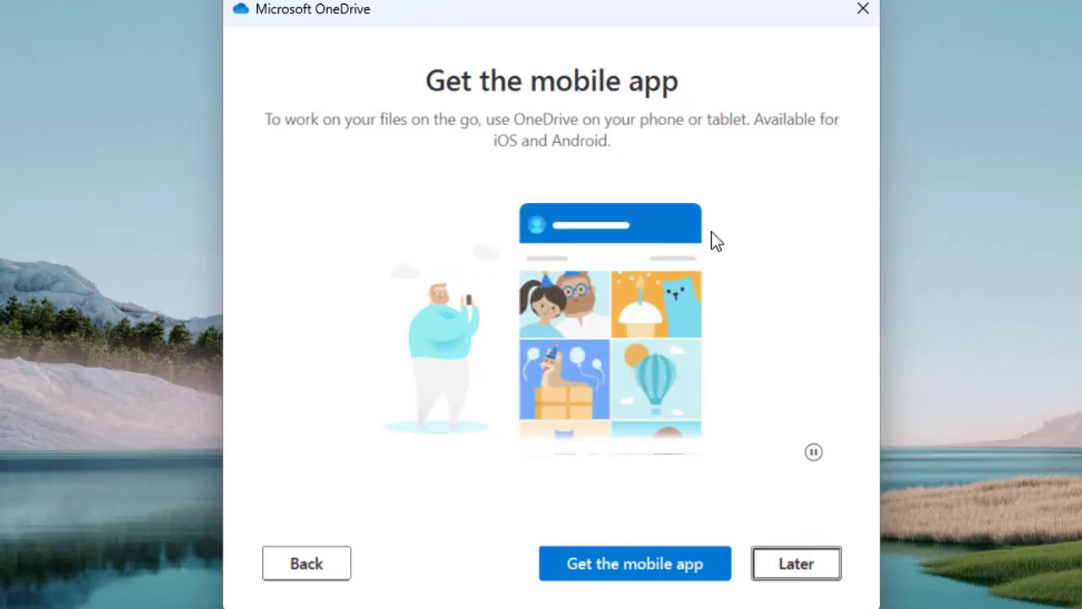
click(799, 564)
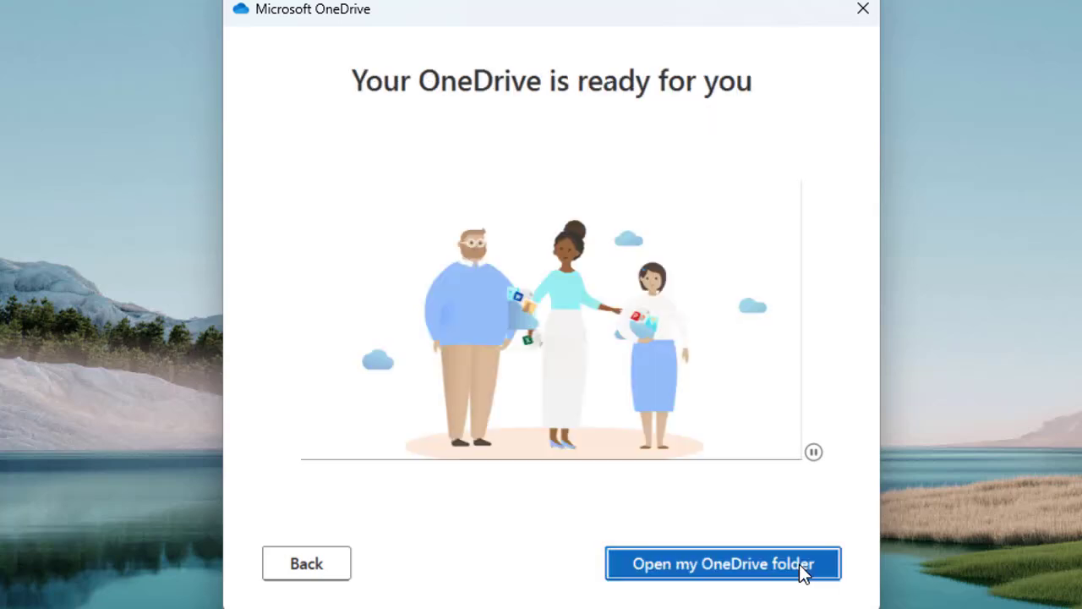
click(704, 564)
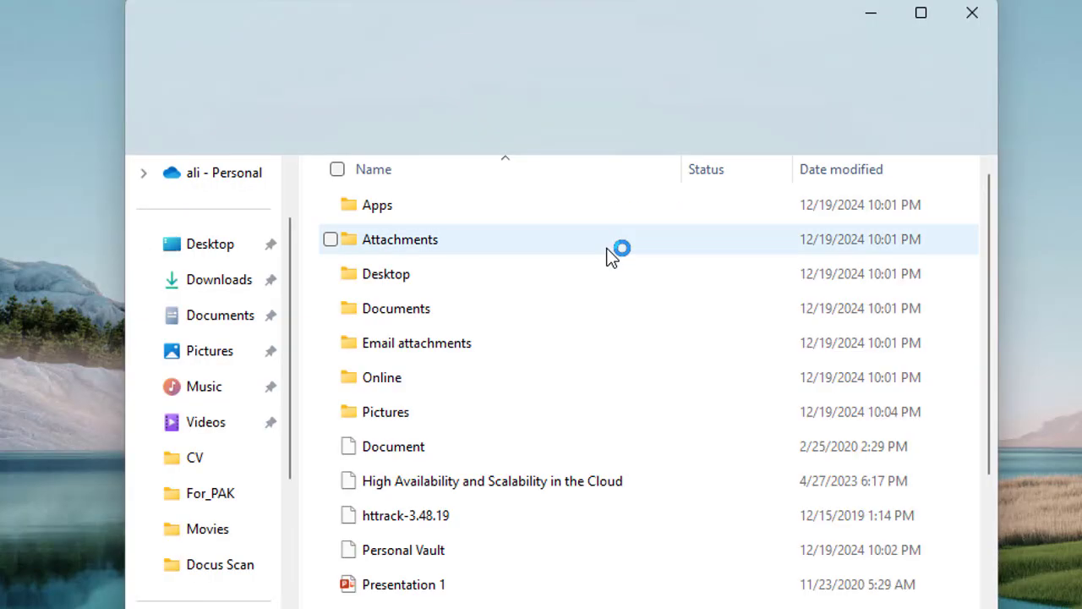
- Look through the files and their sync status in the maximized OneDrive folder, and minimize the window
scroll(659, 306, down, 2)
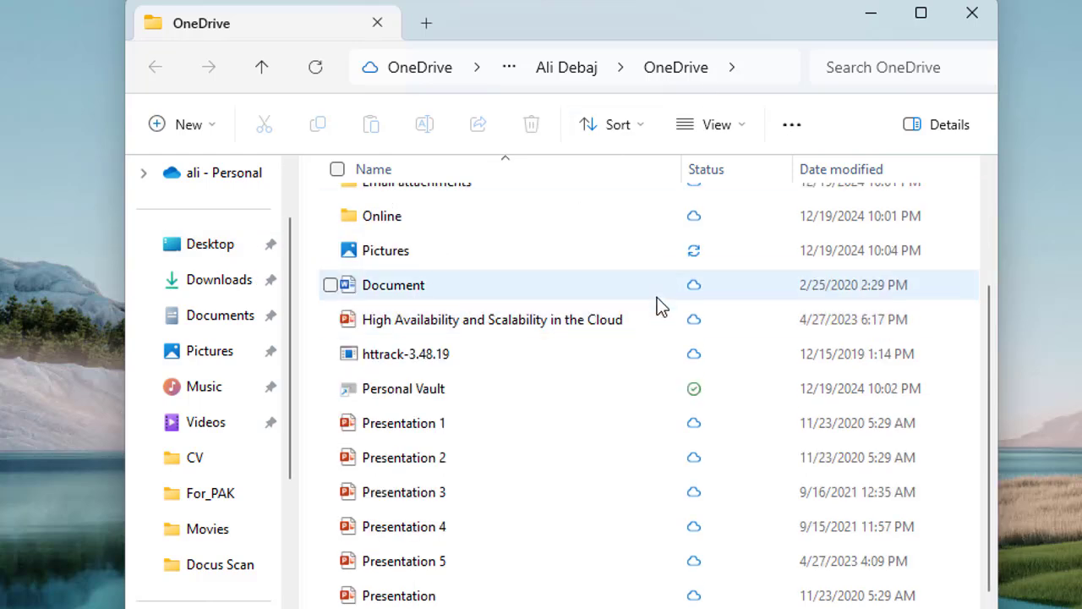
scroll(647, 258, up, 2)
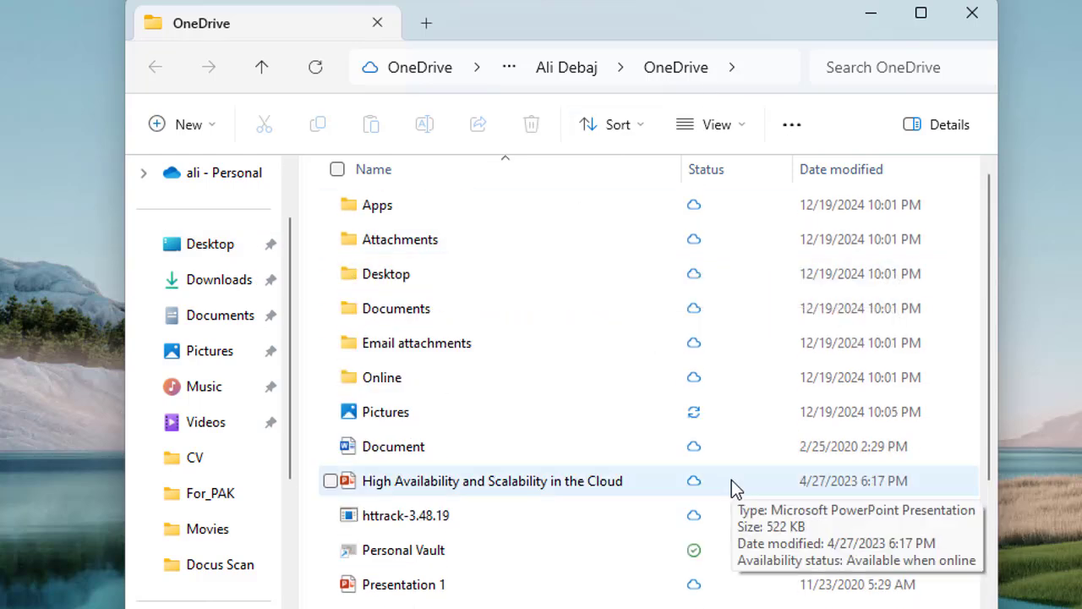
click(921, 12)
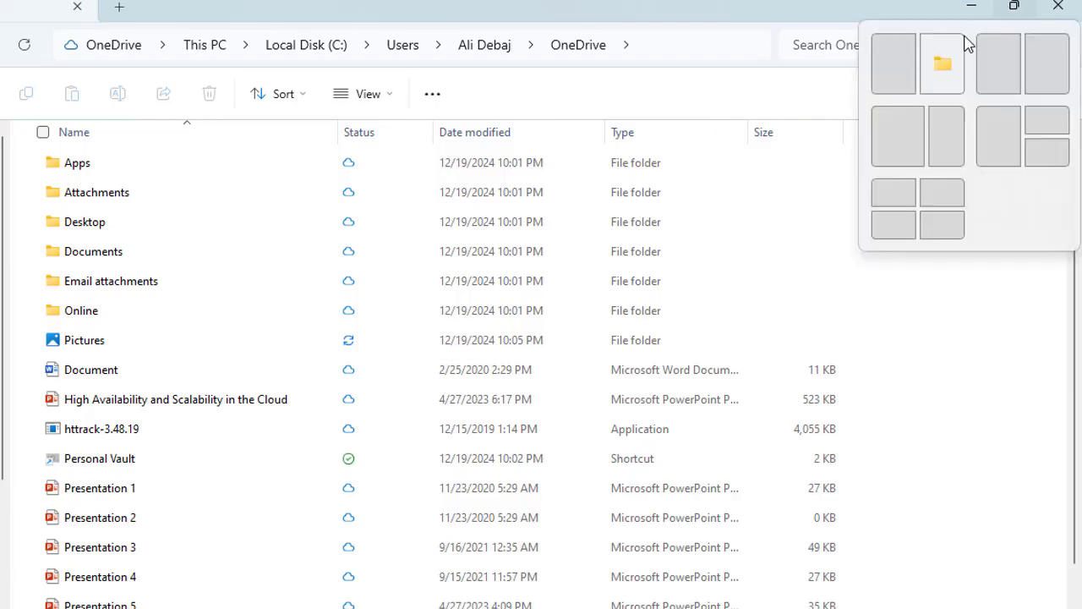
click(972, 6)
- Open the OneDrive settings from its sync status window
click(904, 593)
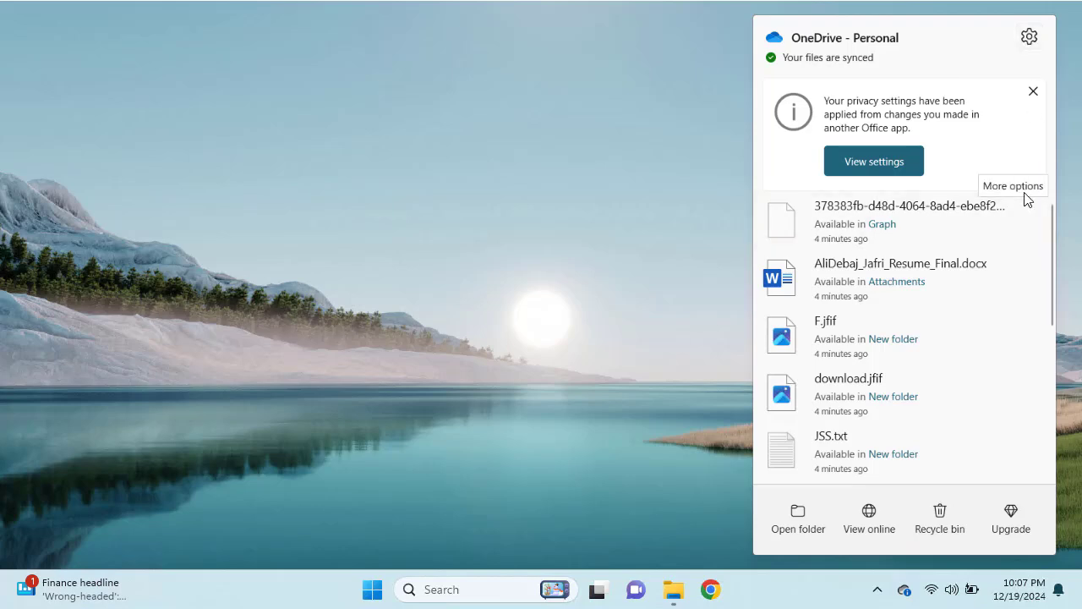
click(1029, 37)
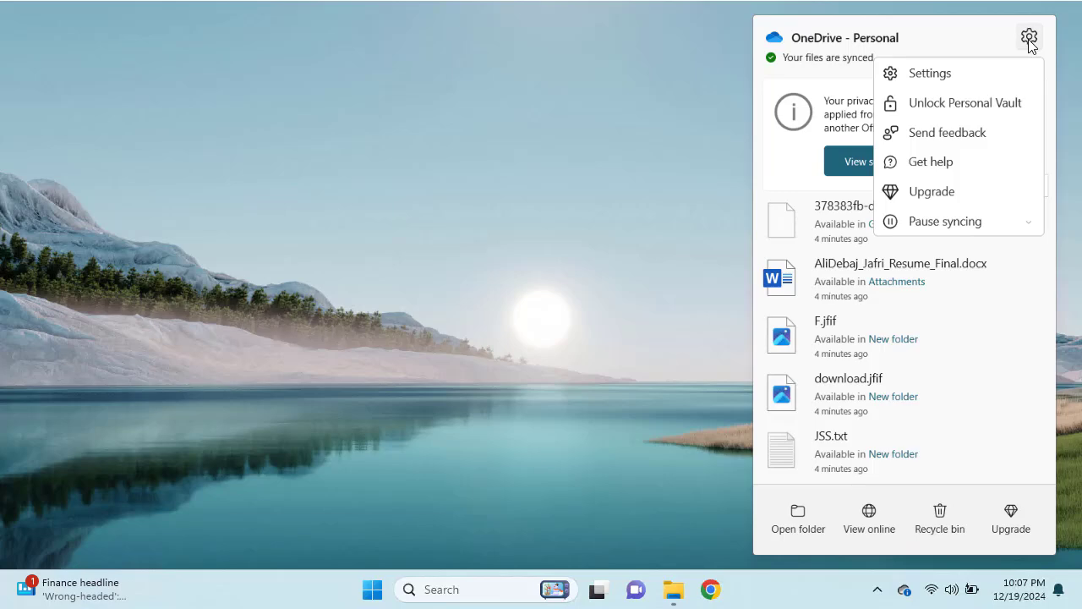
click(962, 84)
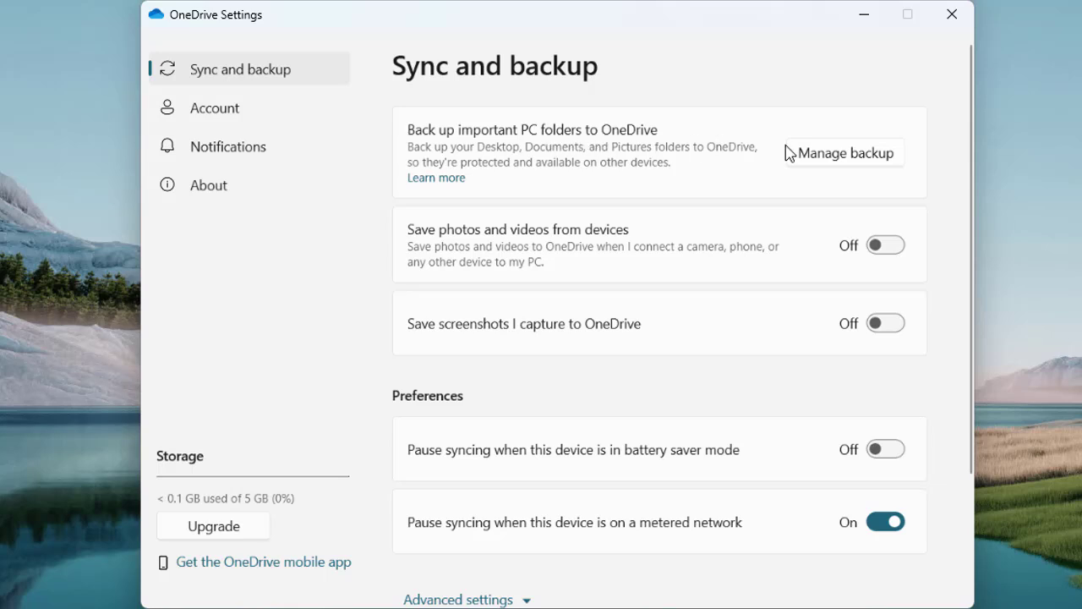
- Review the folder backup choices and close them, and toggle saving photos and videos from devices on and back off
click(837, 156)
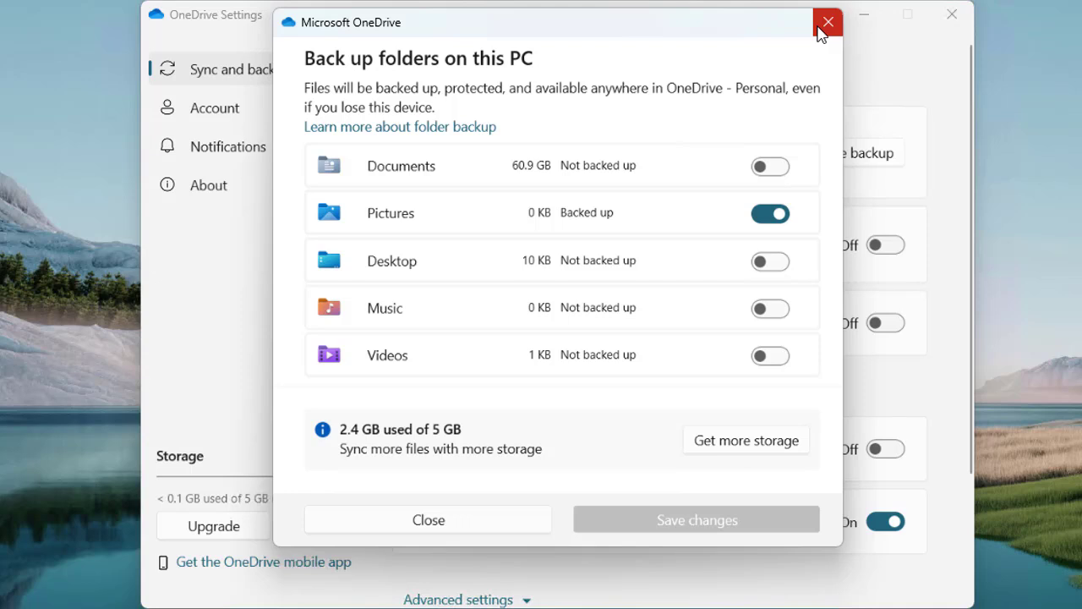
click(828, 23)
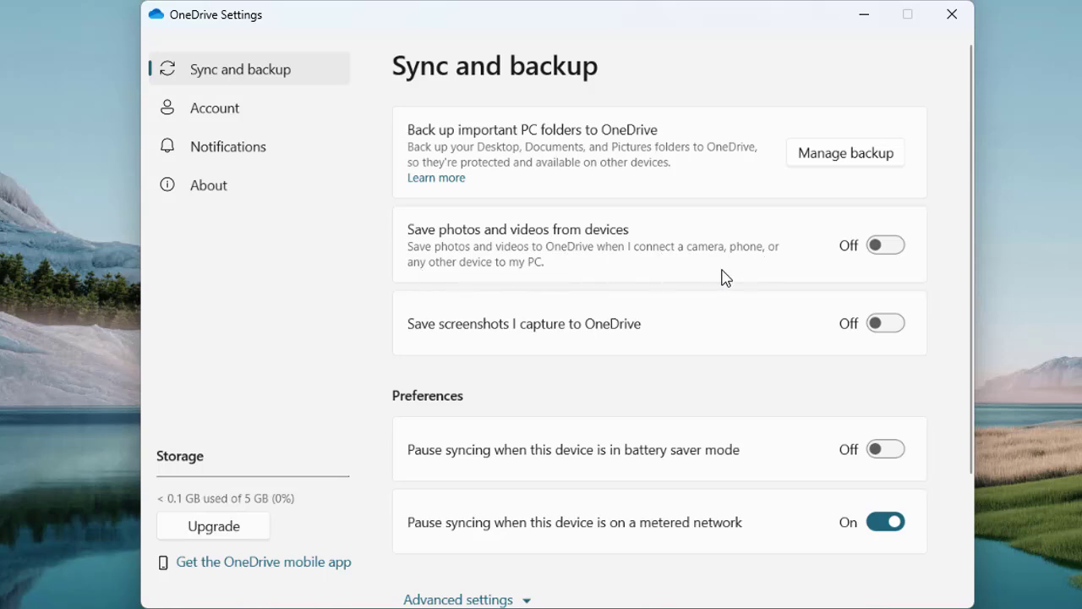
click(887, 249)
click(888, 252)
- Turn on the download rate limit in the advanced settings and expand its limit value
scroll(783, 339, down, 3)
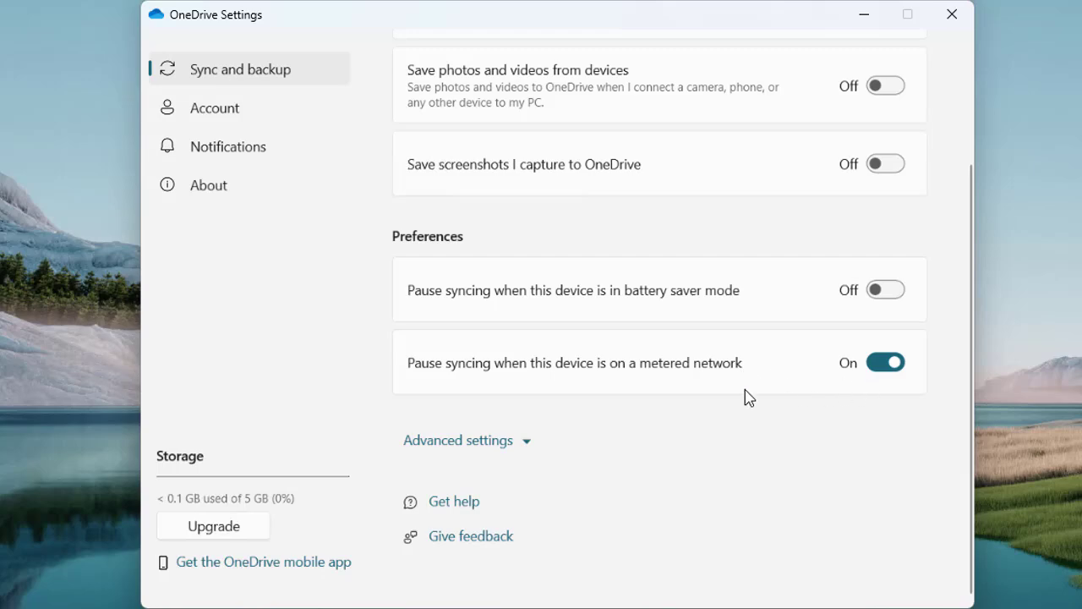
click(526, 443)
scroll(584, 403, down, 4)
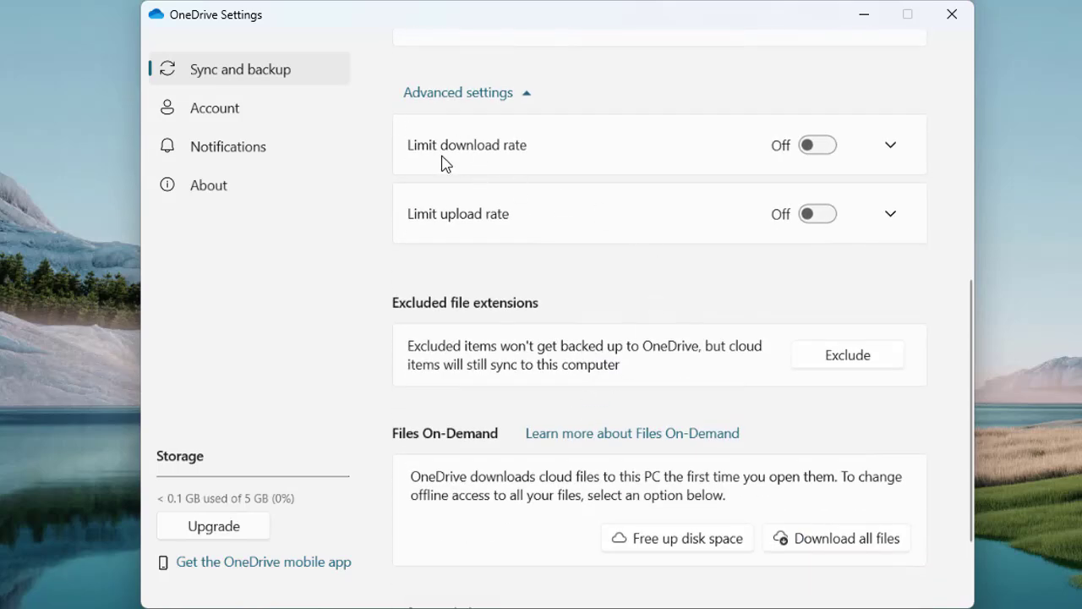
click(821, 146)
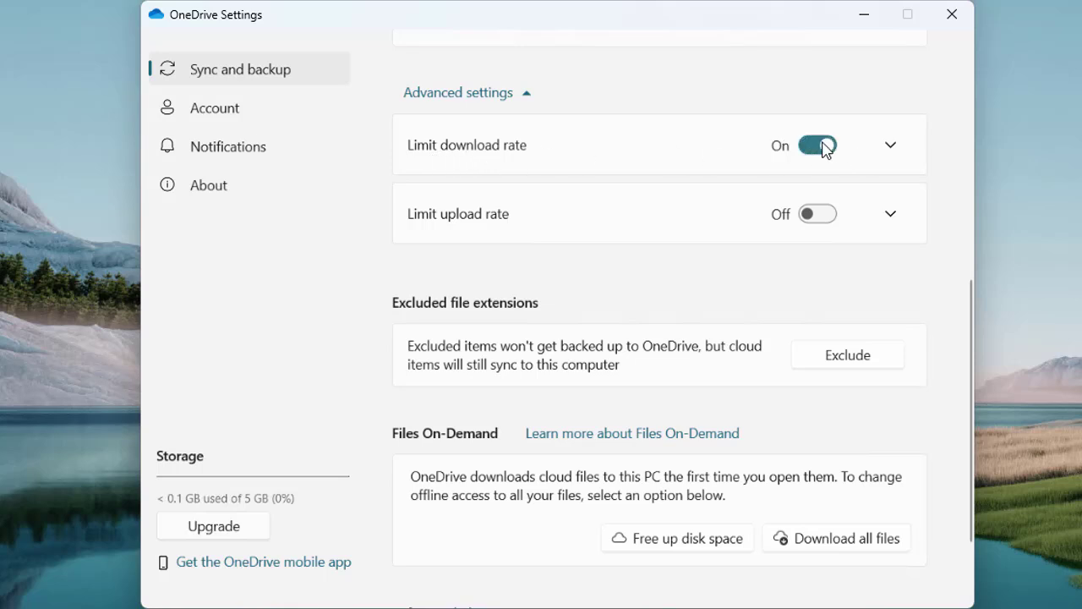
click(891, 147)
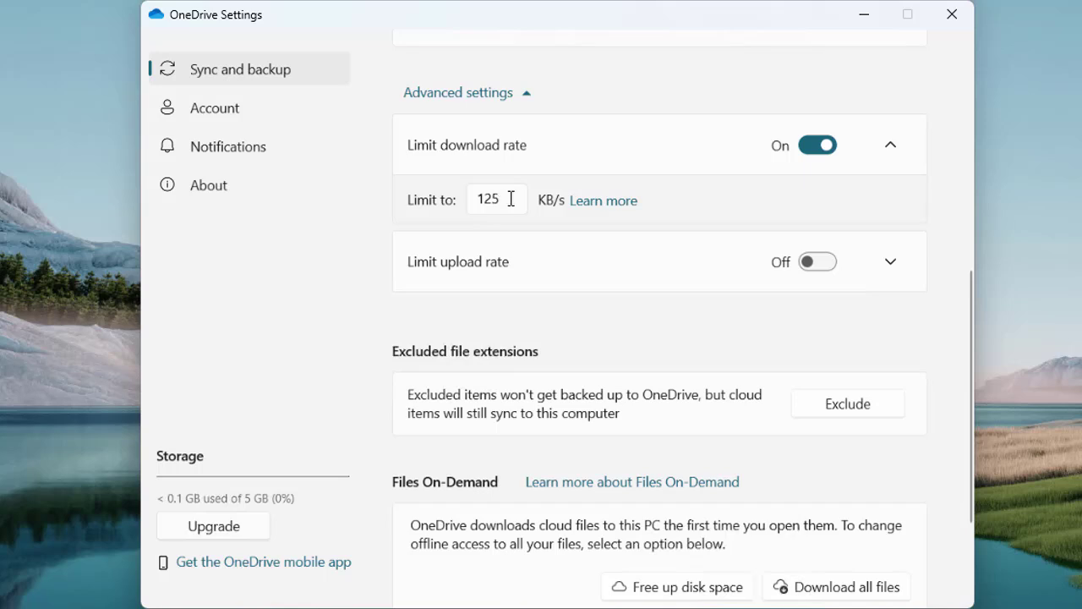
- Turn on the upload rate limit, try automatic adjustment, and return to the fixed limit of 125 KB/s
click(894, 272)
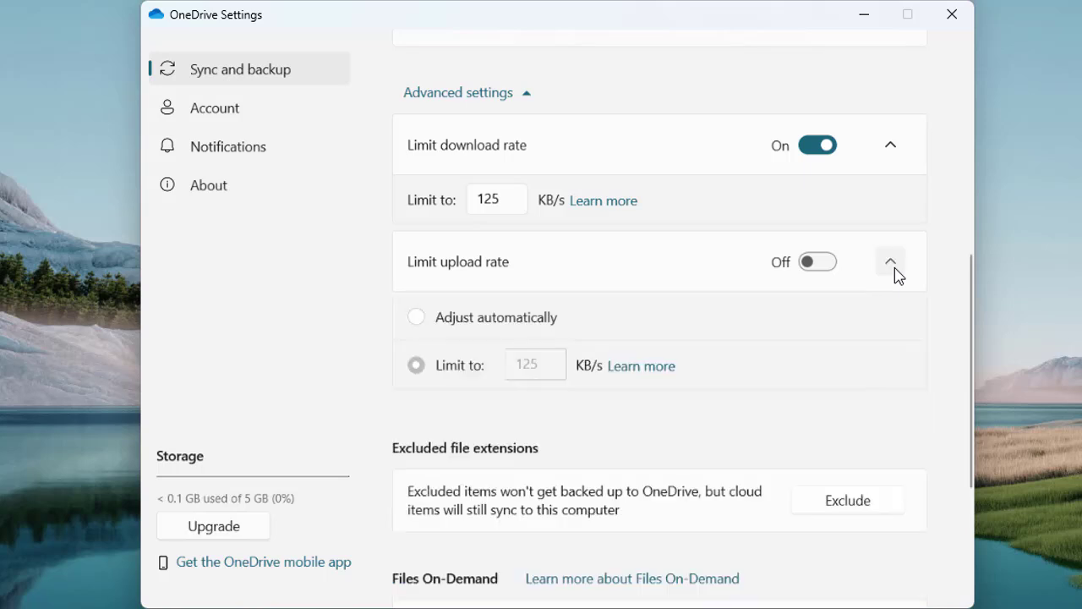
click(813, 268)
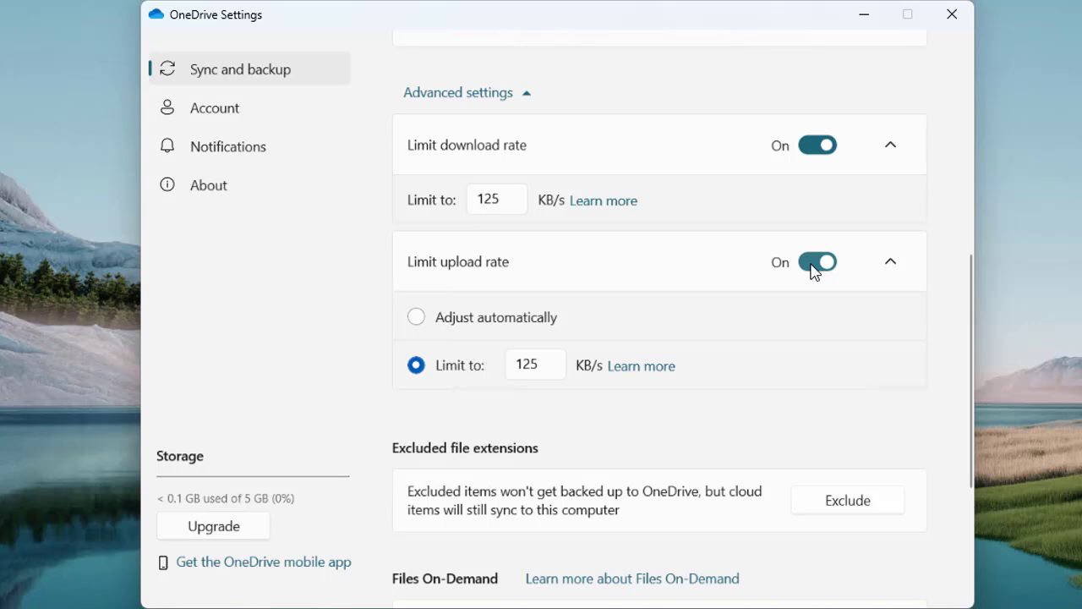
click(416, 317)
click(416, 364)
- Turn off both the upload and download rate limits
click(817, 262)
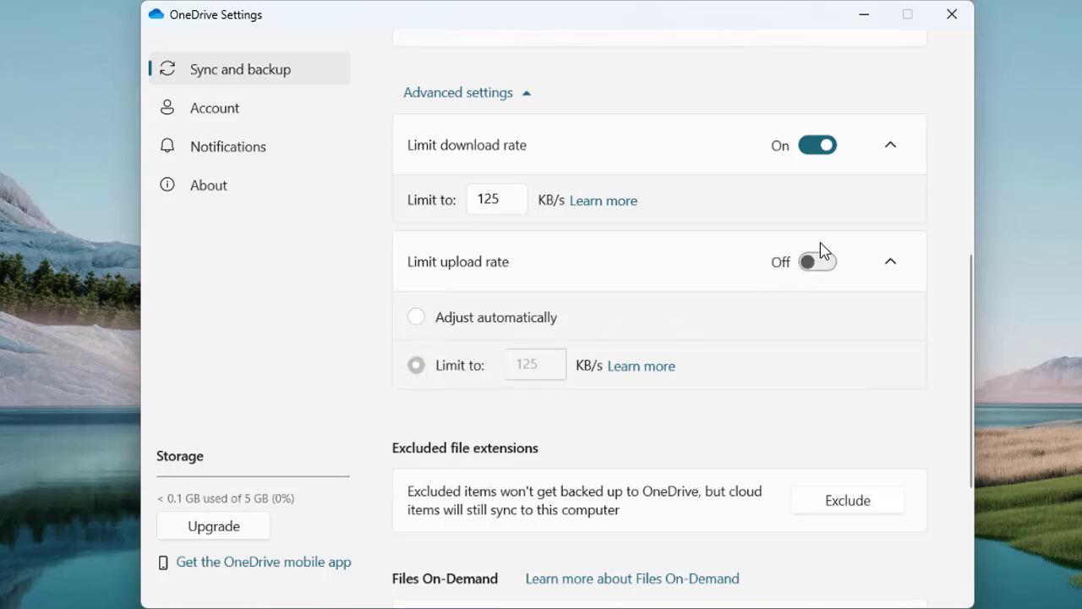
click(819, 147)
- Examine the option for excluding specific file extensions from backup, and cancel it without entering an extension
scroll(772, 290, down, 3)
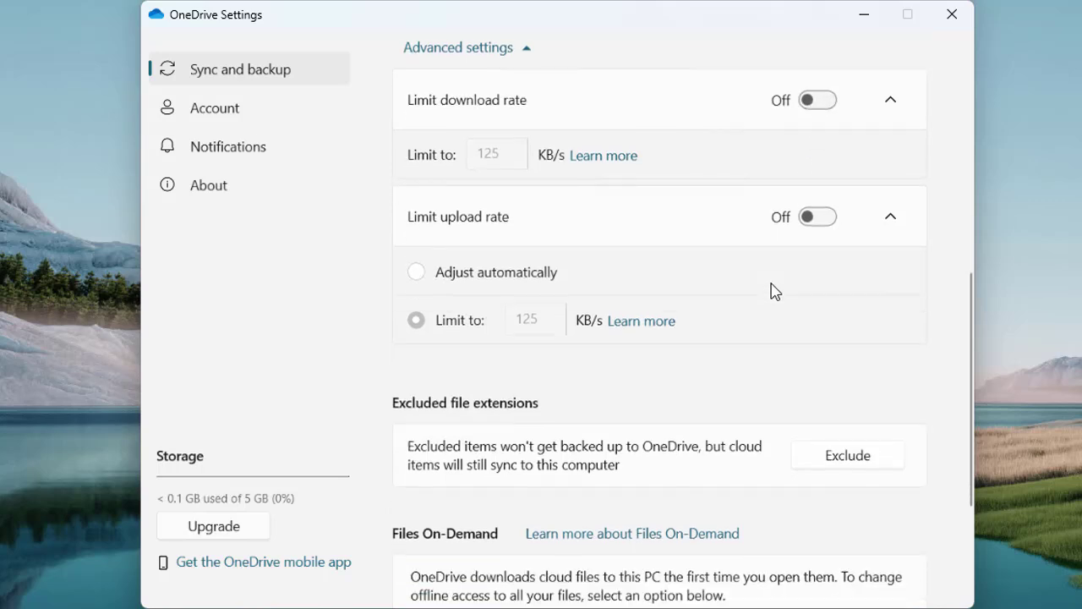
scroll(772, 291, down, 2)
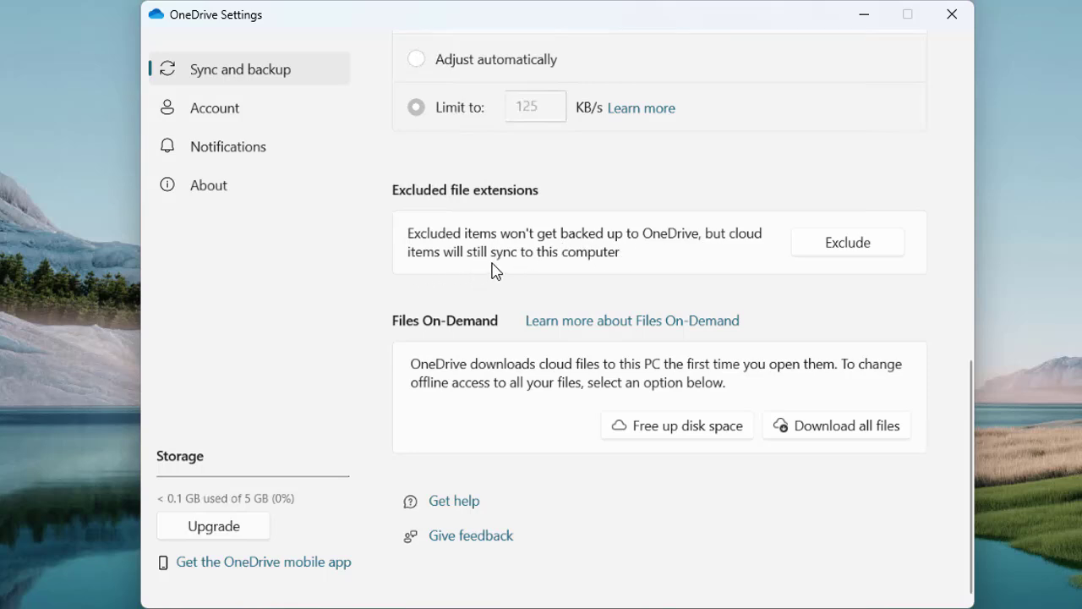
click(849, 257)
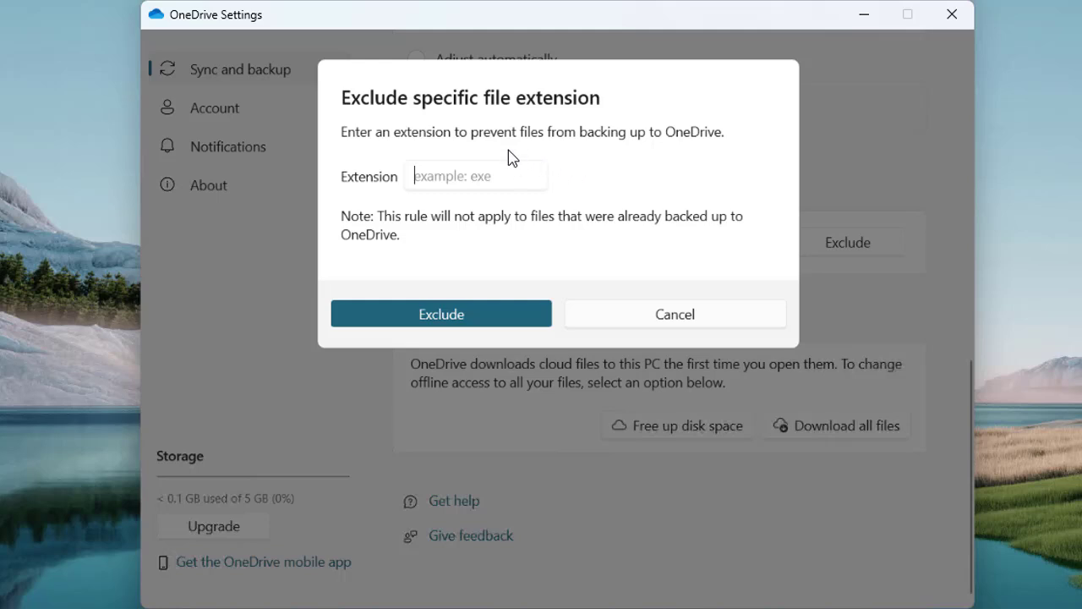
click(676, 326)
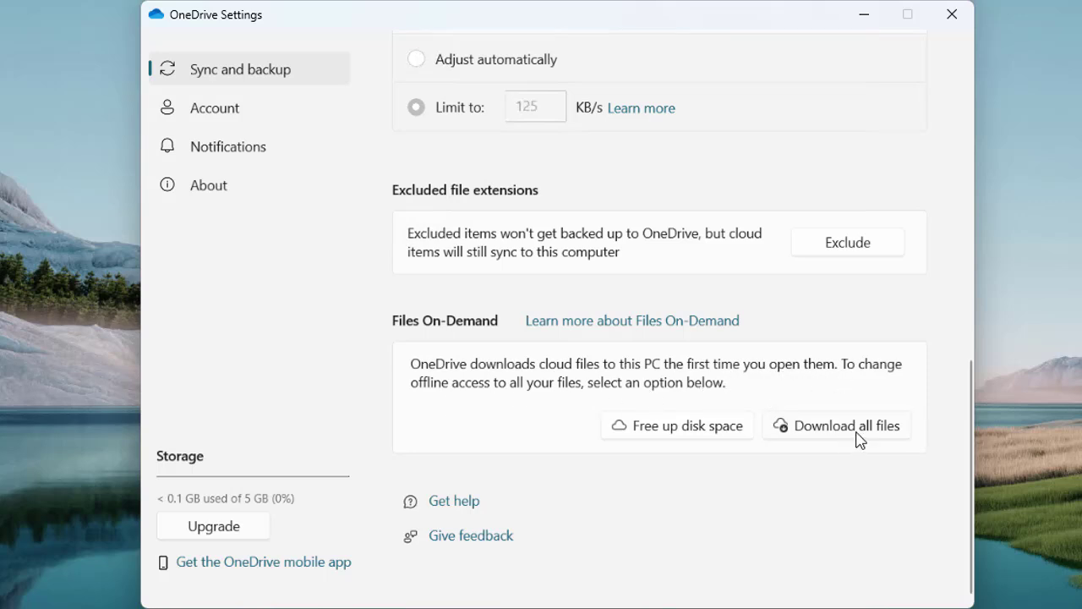
- Read the Files On-Demand confirmations for freeing up disk space and downloading all files, cancelling both
click(661, 428)
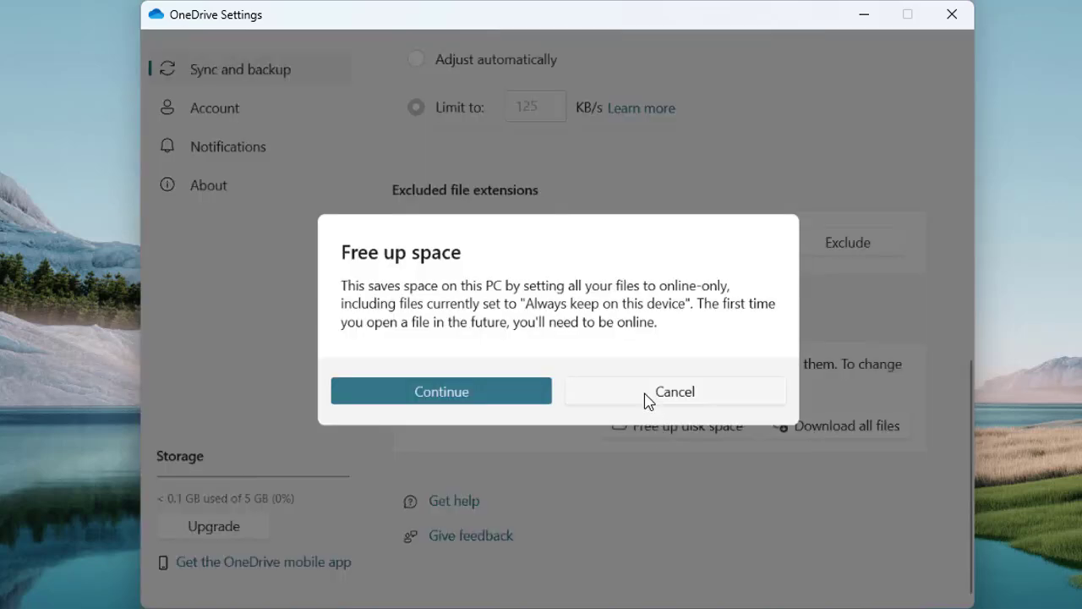
click(648, 398)
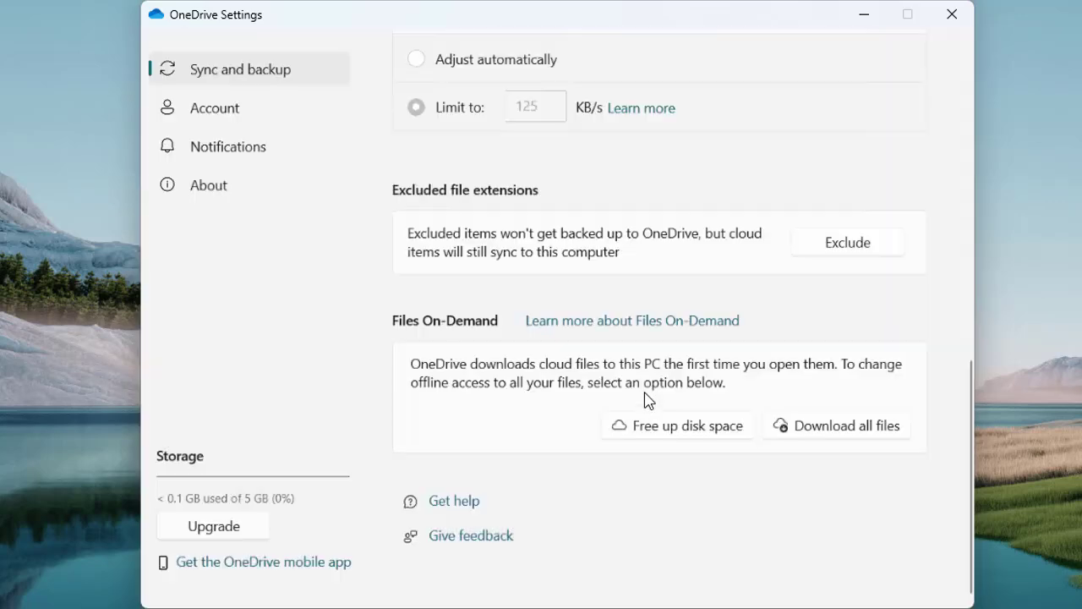
click(857, 426)
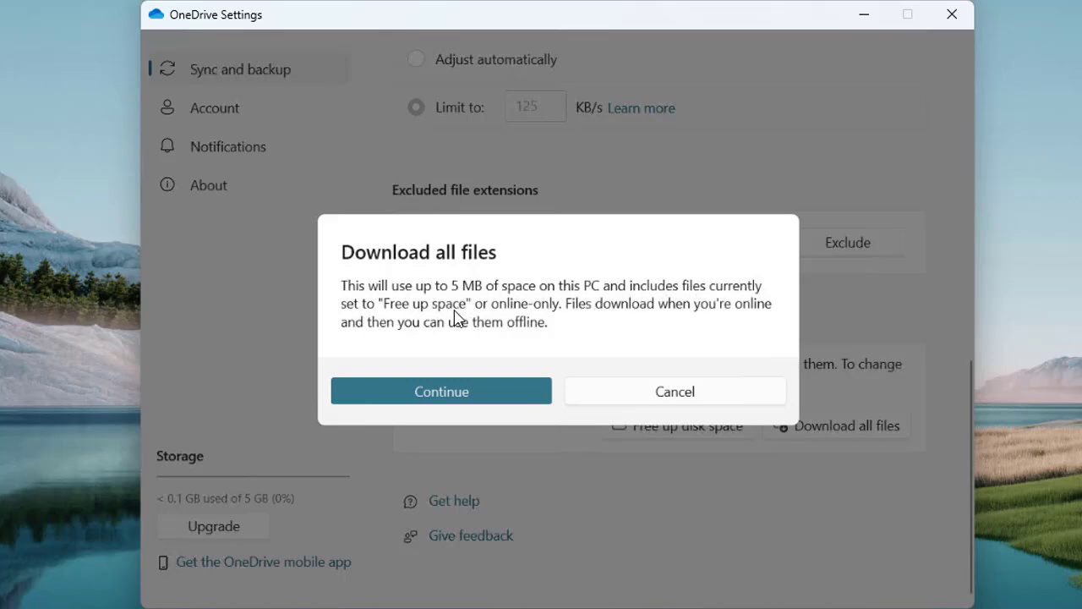
click(689, 393)
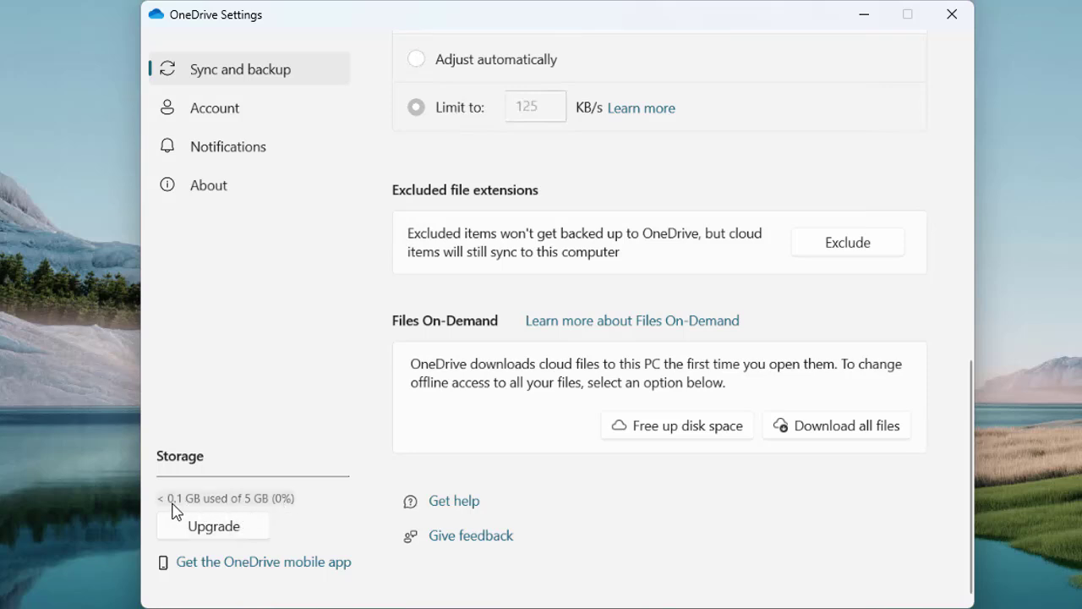
- Check the storage upgrade option and dismiss the 100 GB free trial offer
click(240, 530)
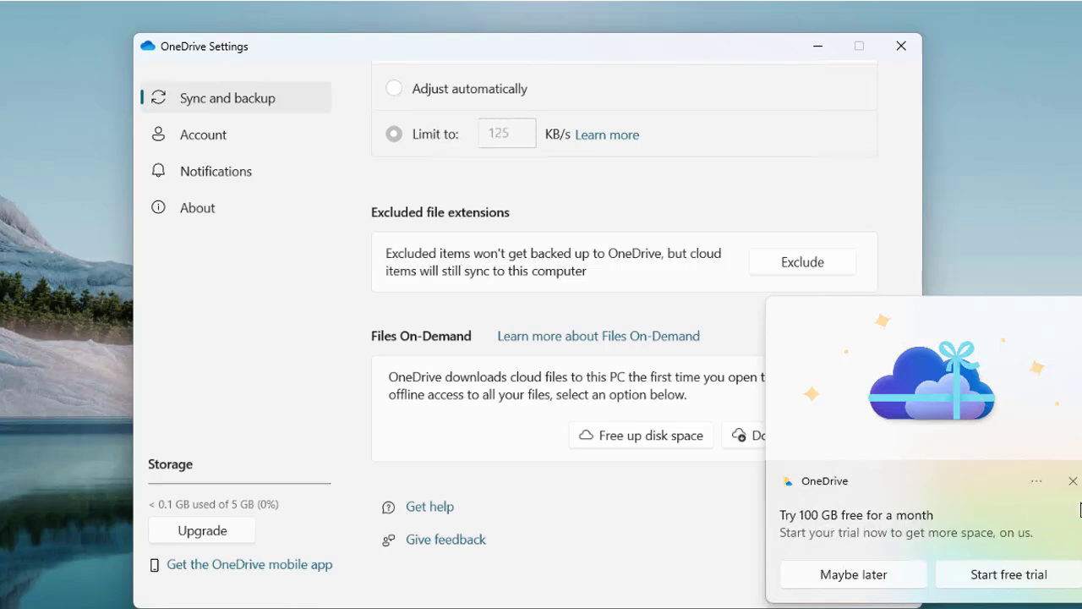
click(1074, 481)
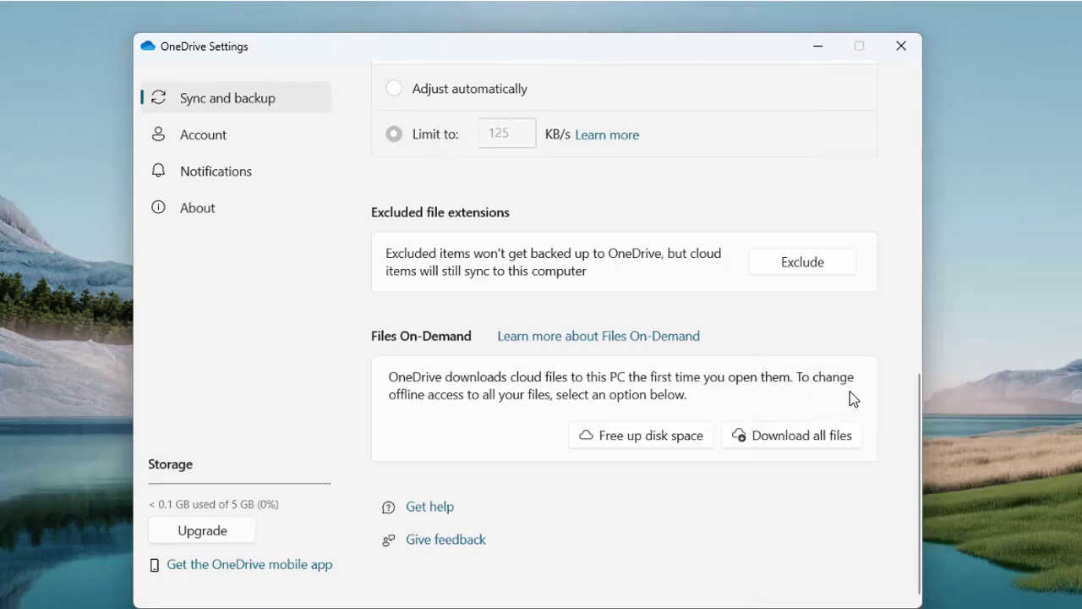
- Explore the account's folder selection by toggling Make all files available and expanding Apps, and confirm with all files available
click(206, 139)
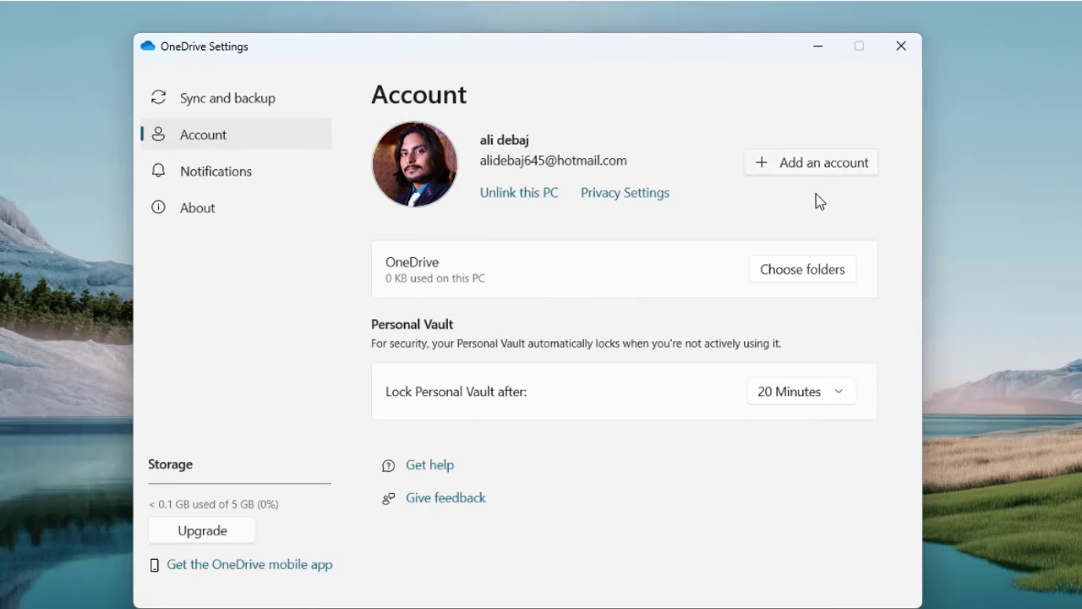
click(802, 271)
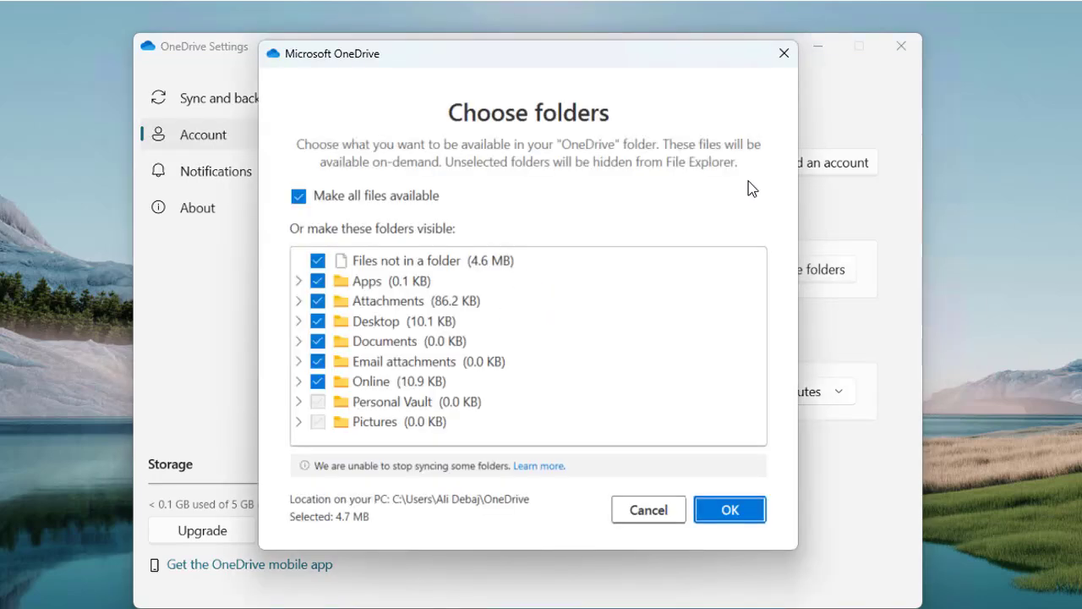
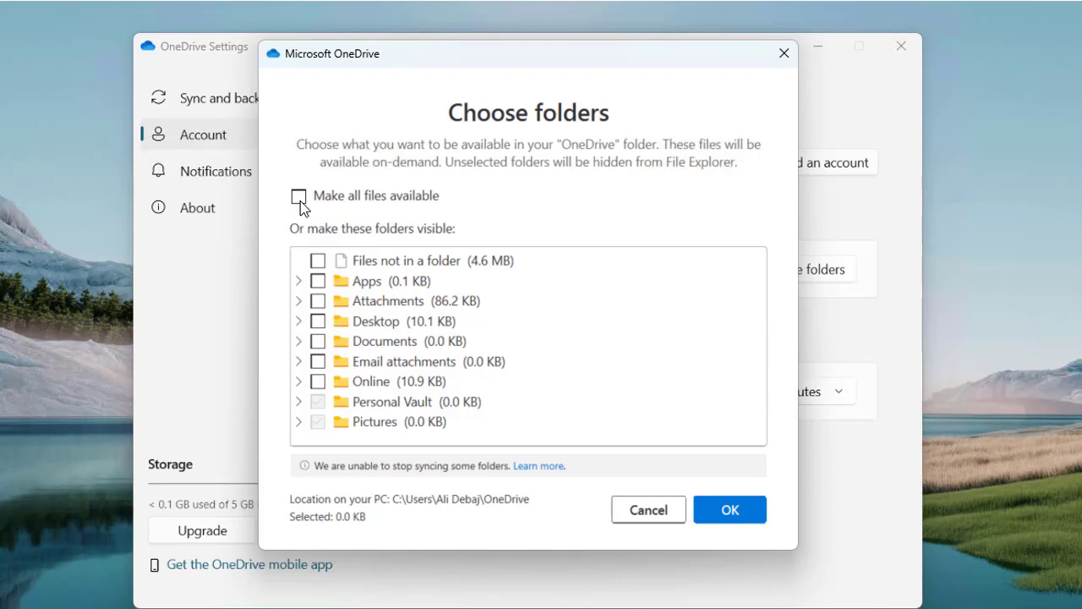
click(300, 200)
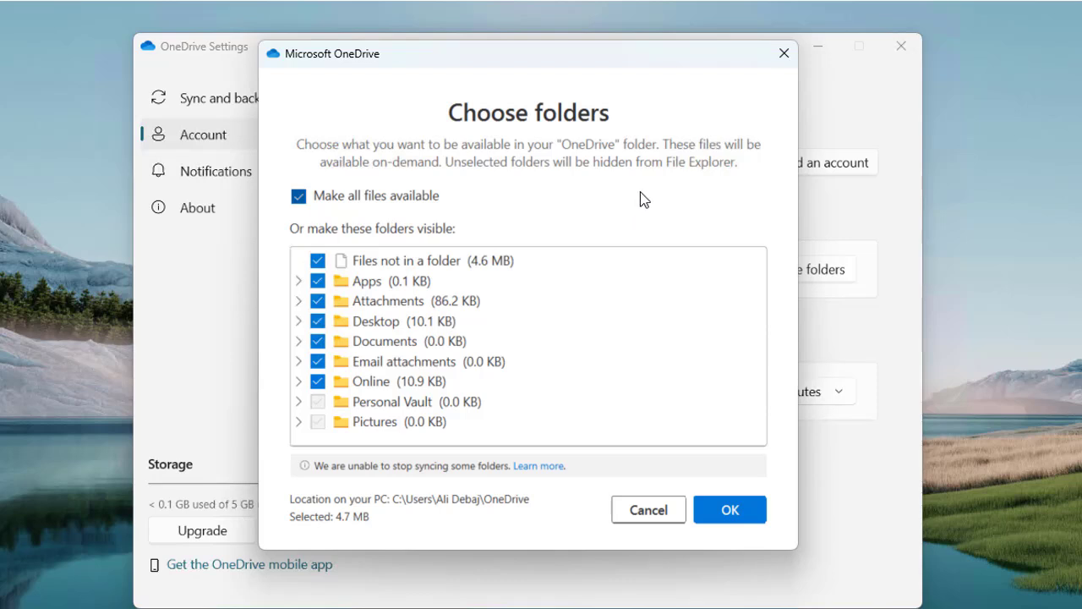
click(301, 203)
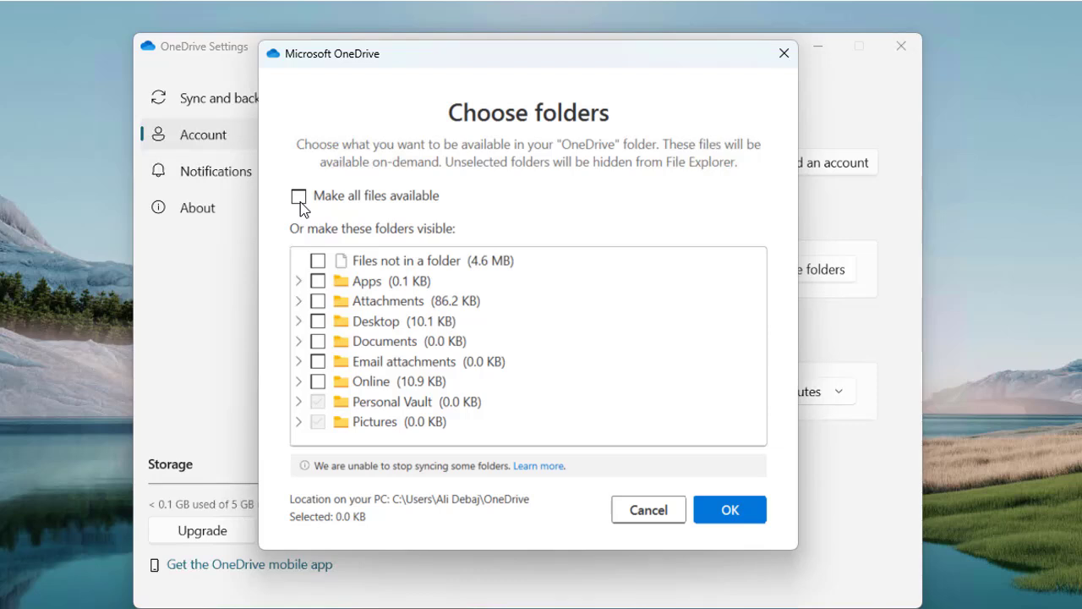
click(301, 203)
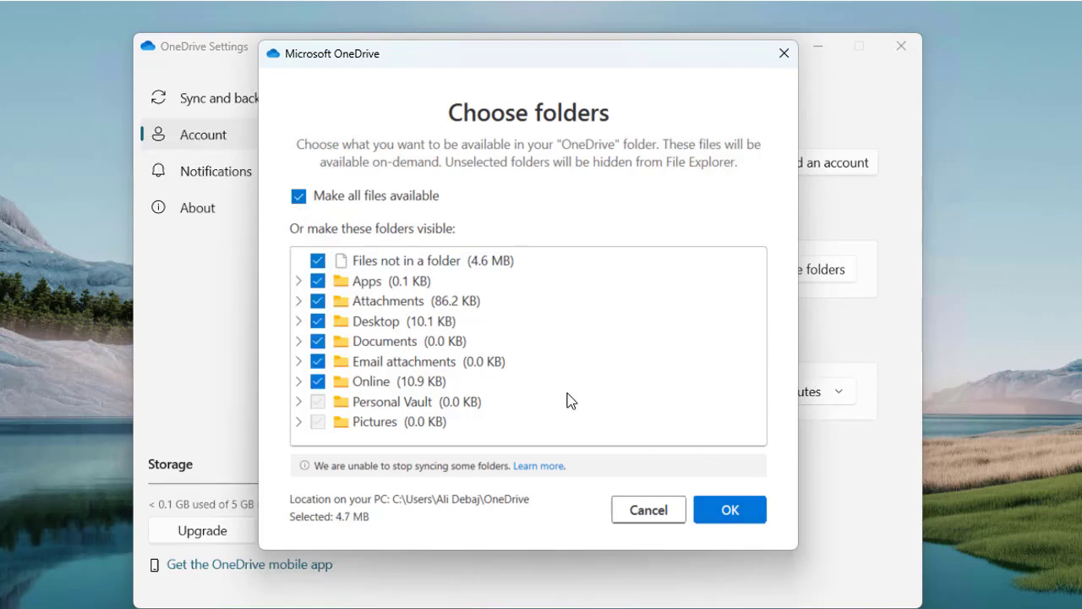
click(298, 280)
click(299, 281)
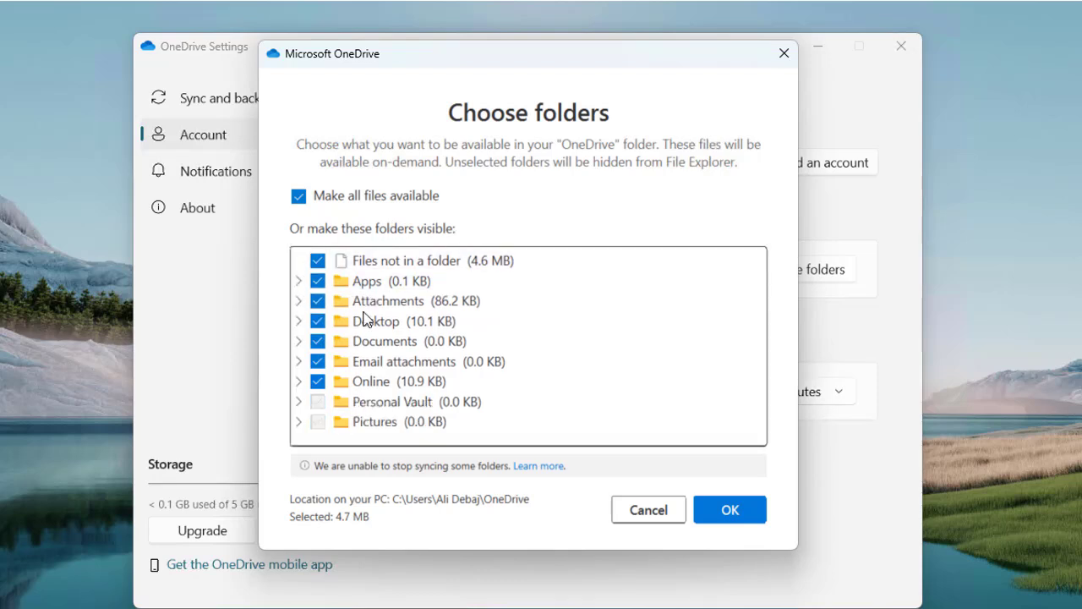
click(753, 517)
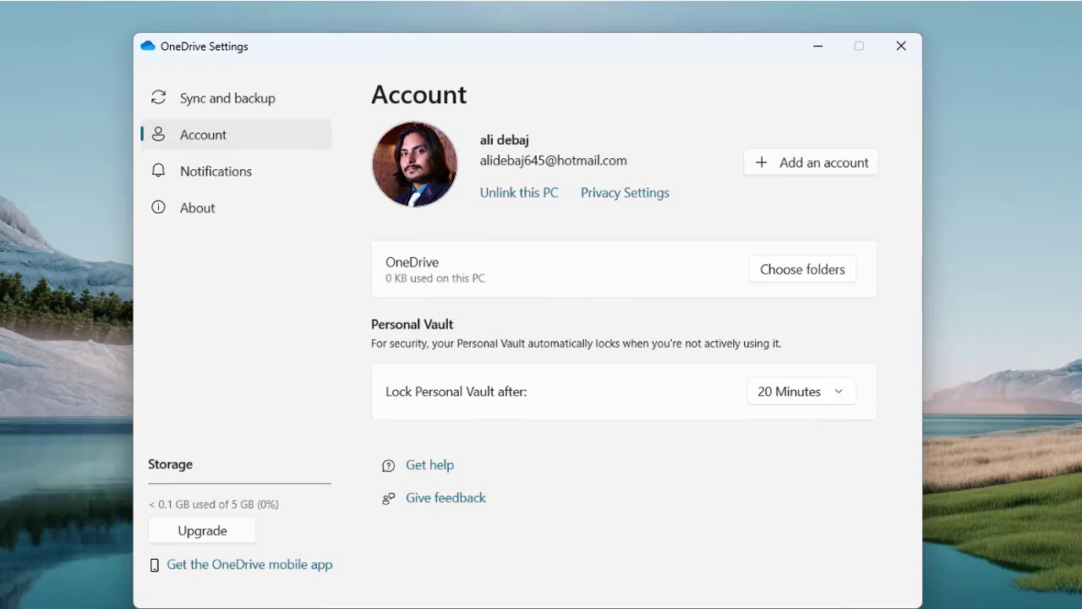
- Hide loose files and the Apps, Attachments, Desktop, Documents, Email attachments and Online folders from this PC's OneDrive folder, and confirm
click(846, 277)
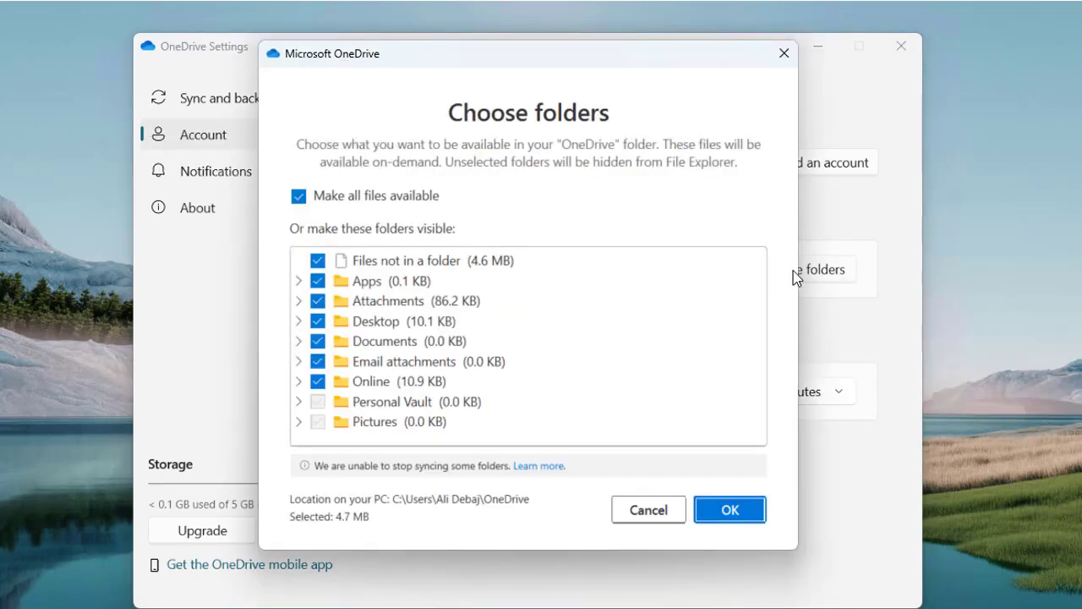
click(319, 262)
click(318, 281)
click(318, 301)
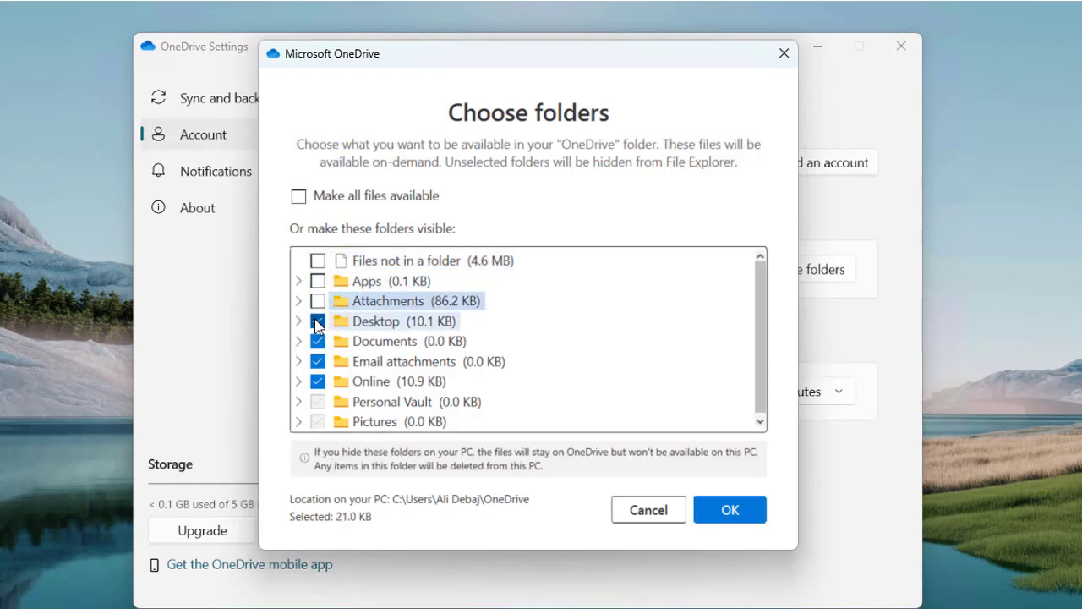
click(317, 321)
click(318, 342)
click(318, 362)
click(318, 381)
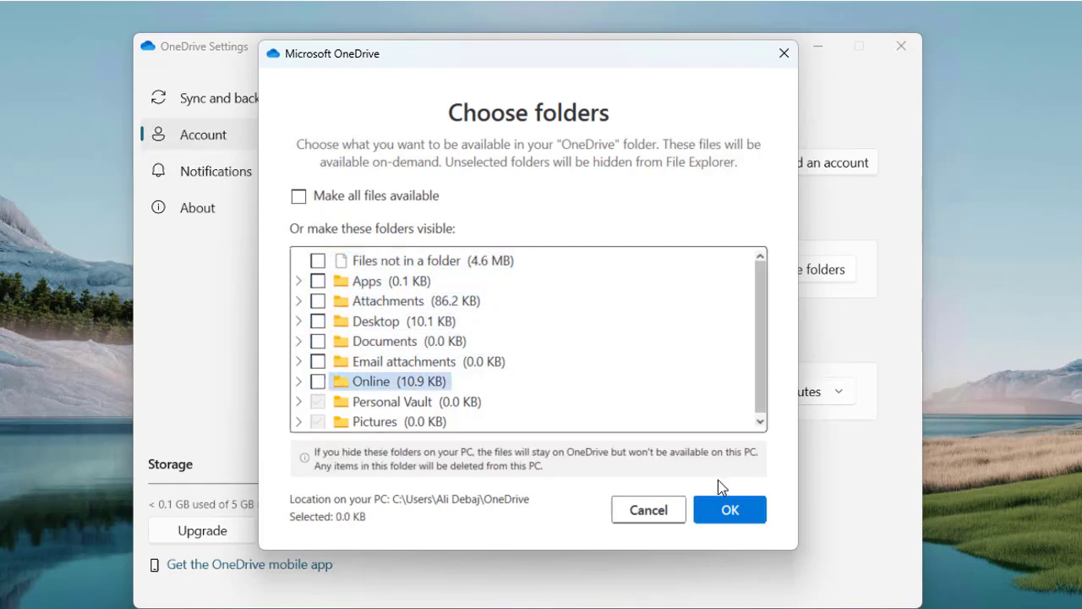
click(755, 511)
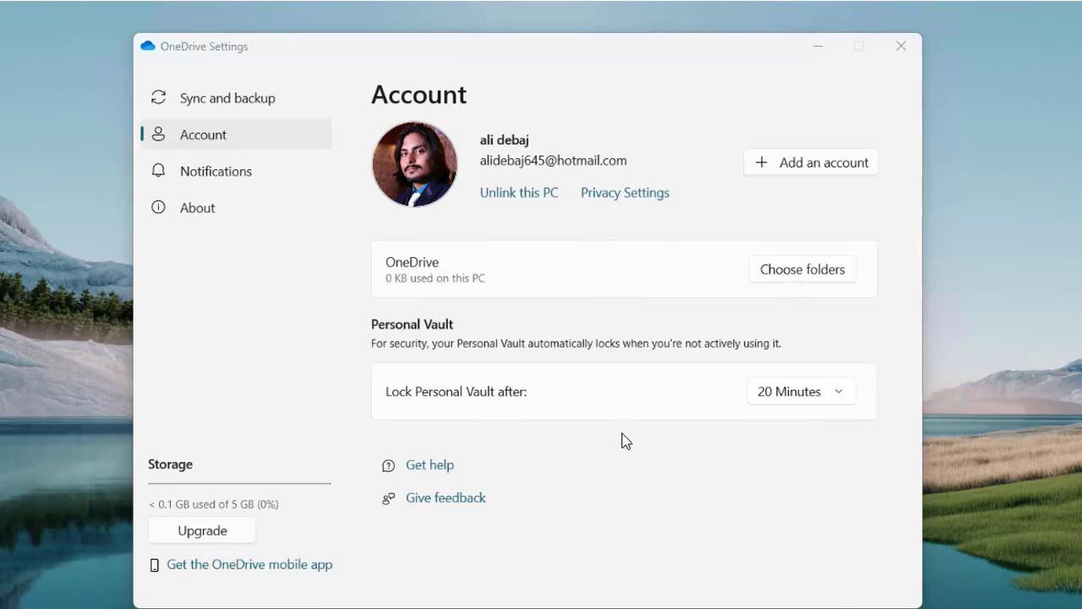
- Switch to the OneDrive folder in File Explorer to check which folders remain, and minimize the window
mouse_move(706, 587)
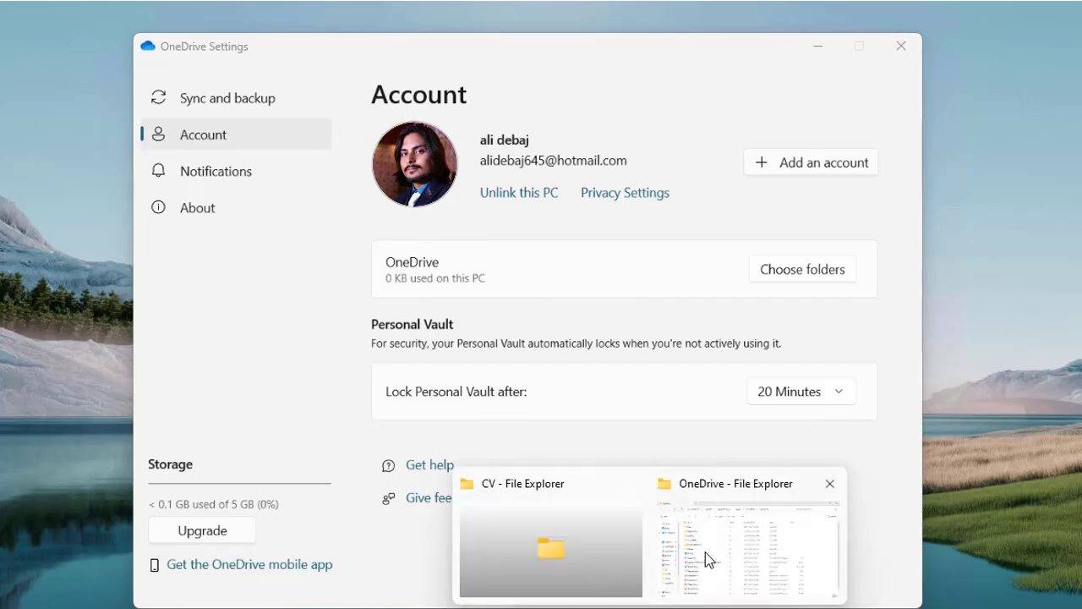
click(705, 552)
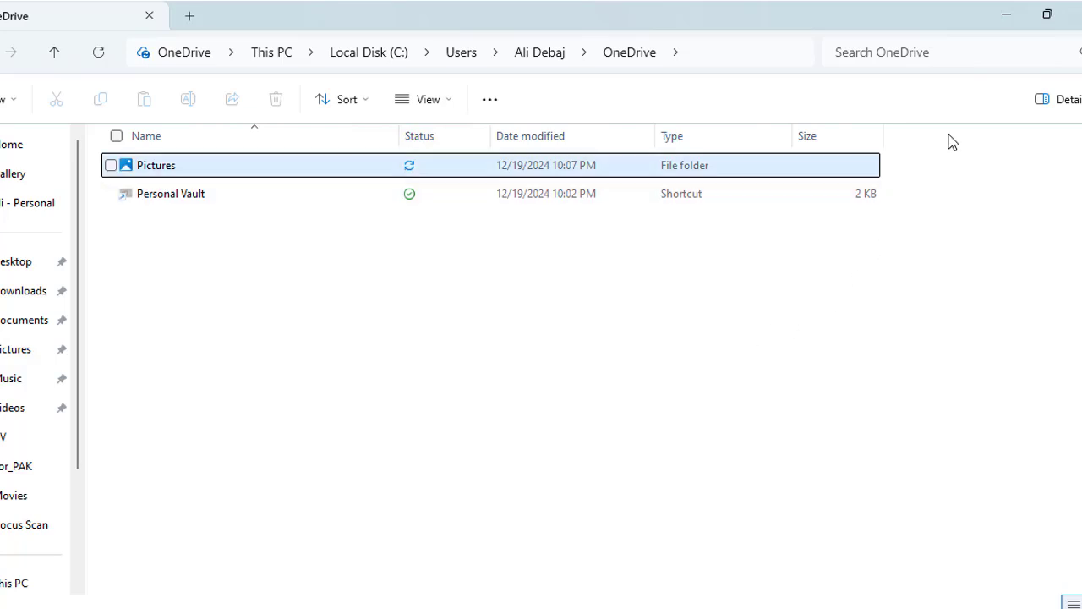
click(1015, 21)
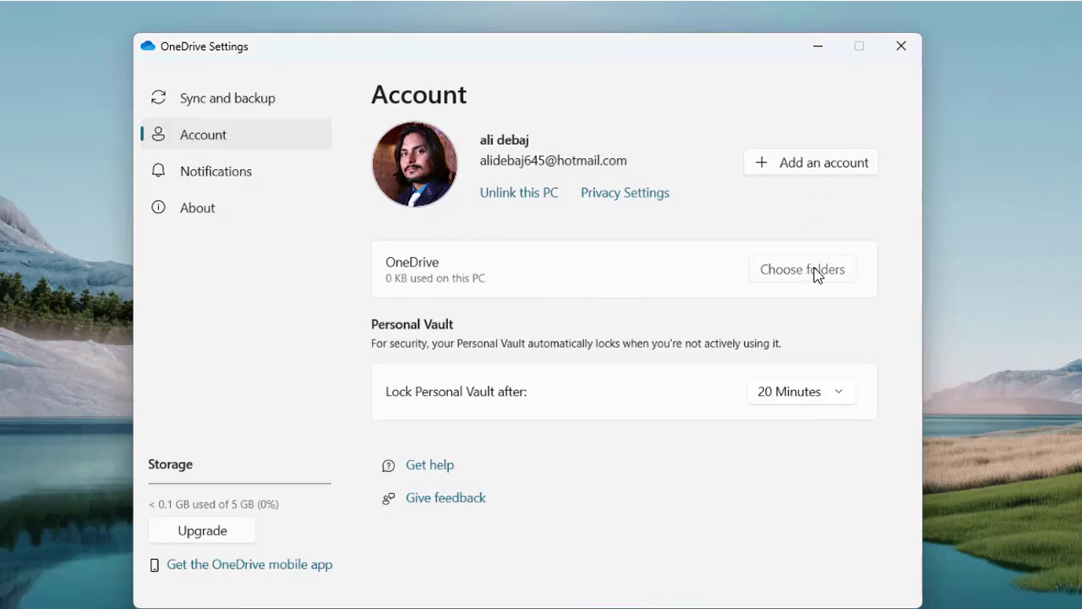
- Make loose files and the Apps, Attachments, Desktop, Documents, Email attachments and Online folders visible in this PC's OneDrive folder, and confirm
click(814, 271)
click(317, 261)
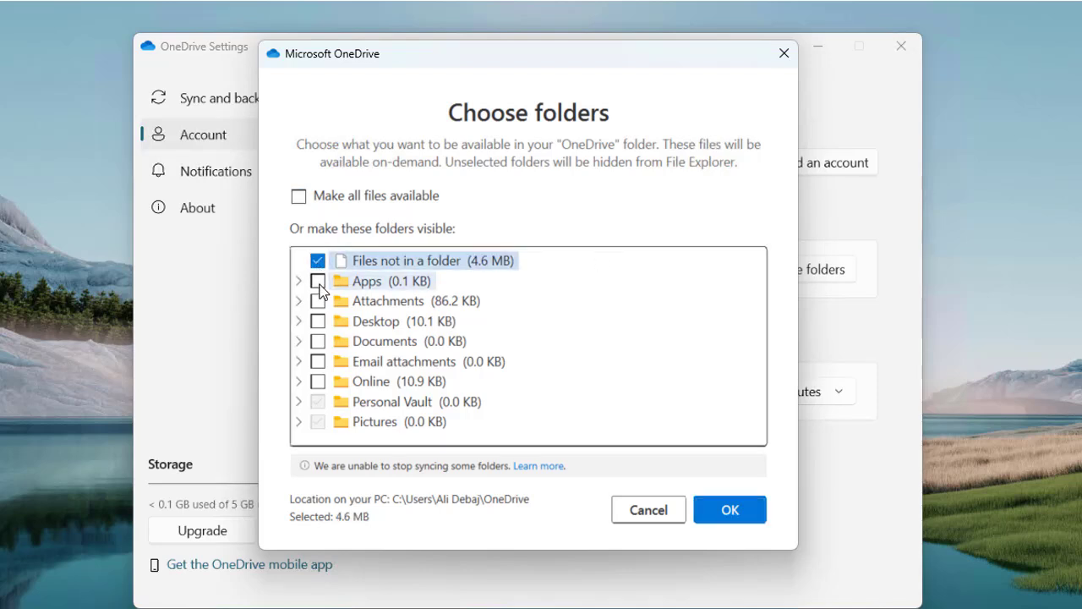
click(317, 280)
click(317, 301)
click(317, 321)
click(318, 342)
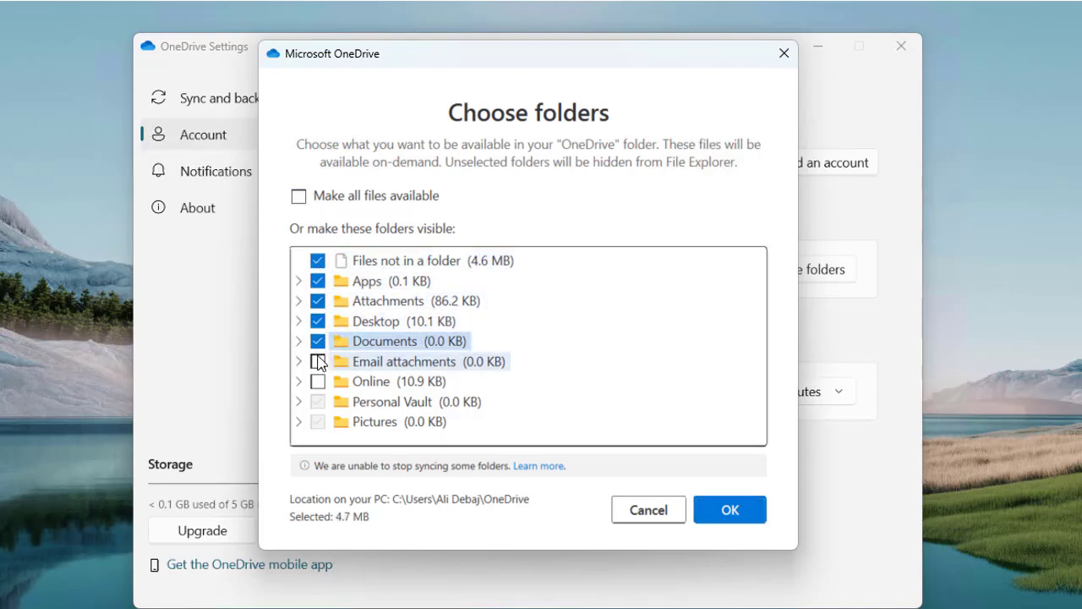
click(318, 362)
click(318, 381)
click(729, 508)
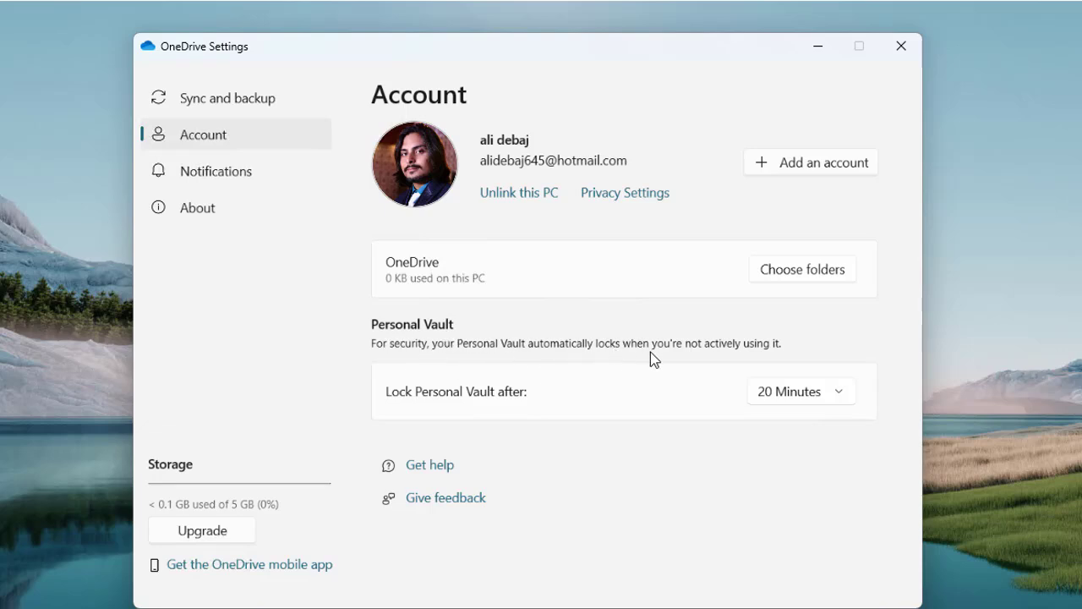
- Check the available Personal Vault lock times without changing the setting, and review the notification settings
click(817, 399)
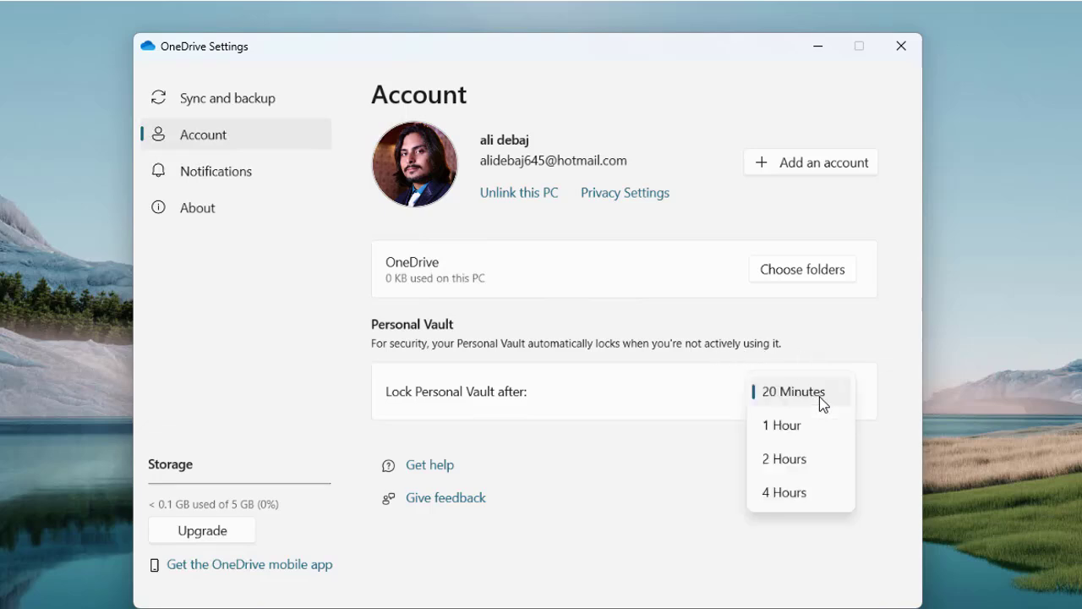
click(695, 454)
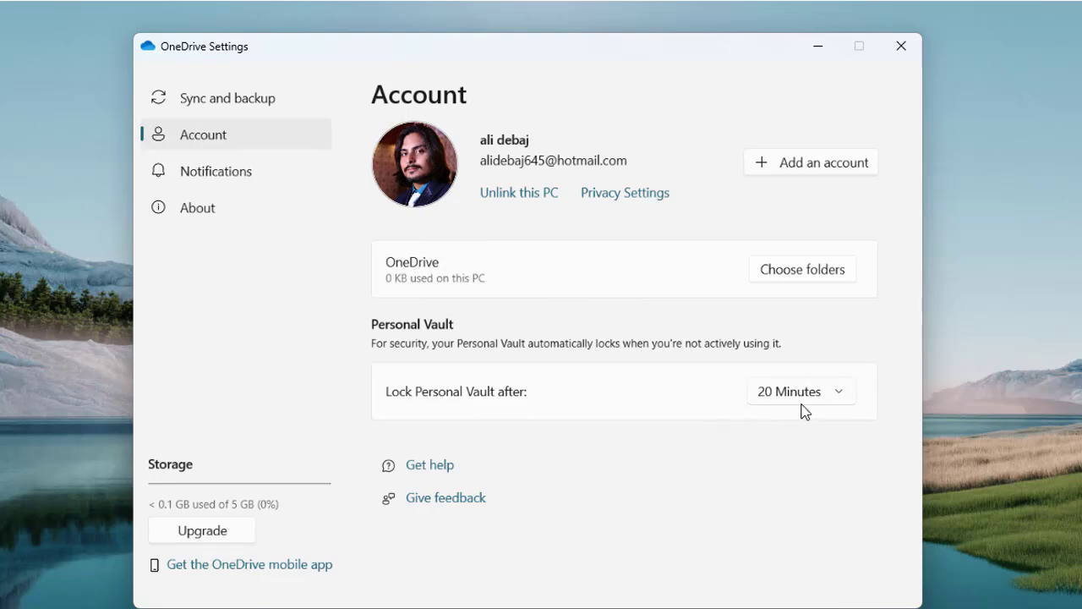
click(186, 171)
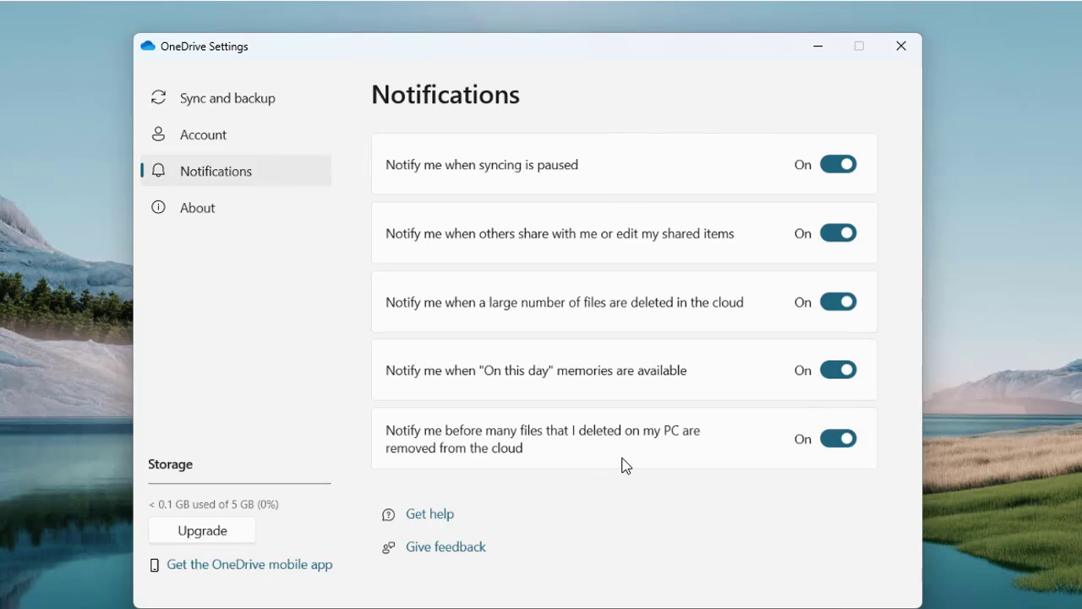
- Review the OneDrive version information, related links and Insider program option, and return to the sync and backup settings
click(193, 217)
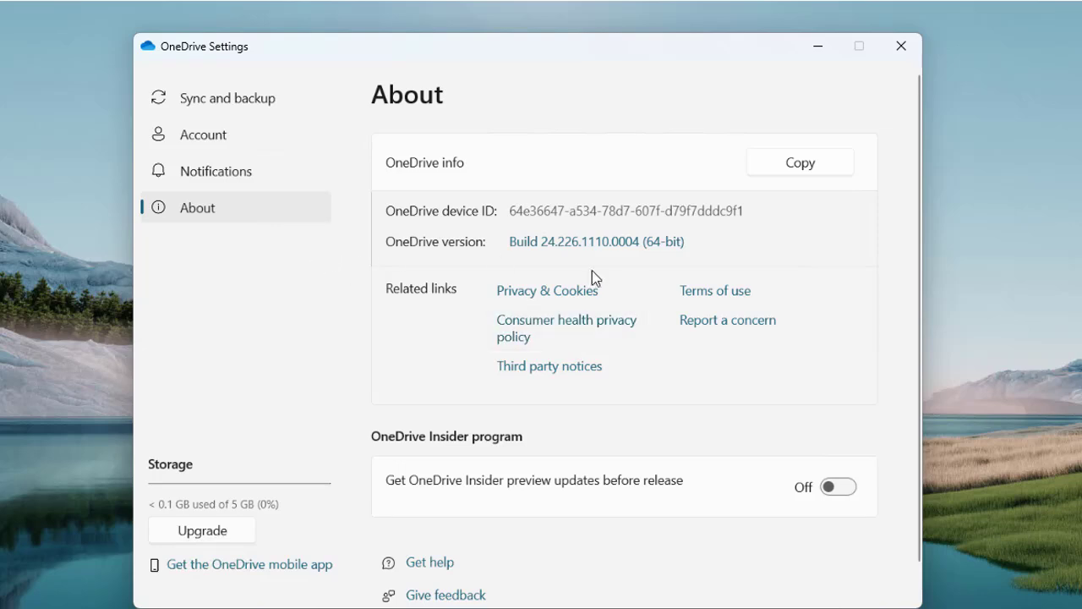
scroll(626, 287, down, 1)
scroll(636, 293, up, 1)
scroll(635, 364, down, 1)
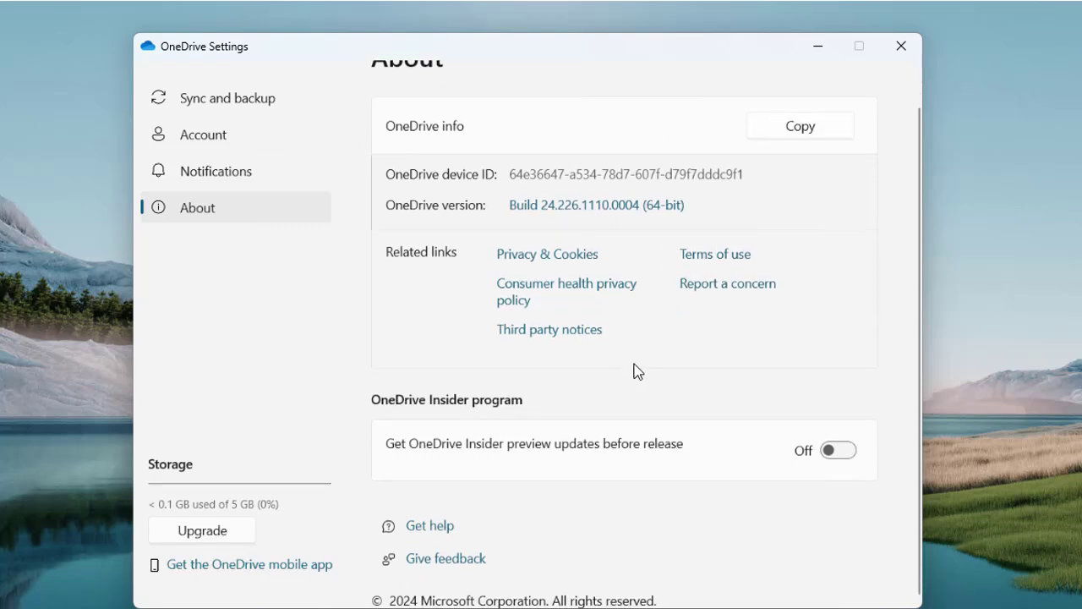
click(226, 106)
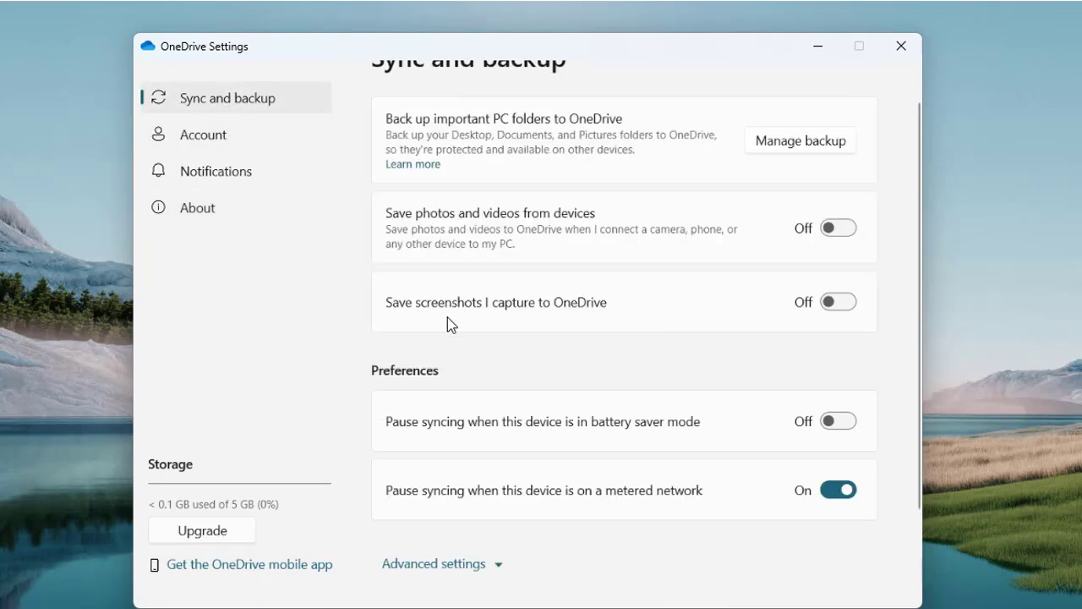